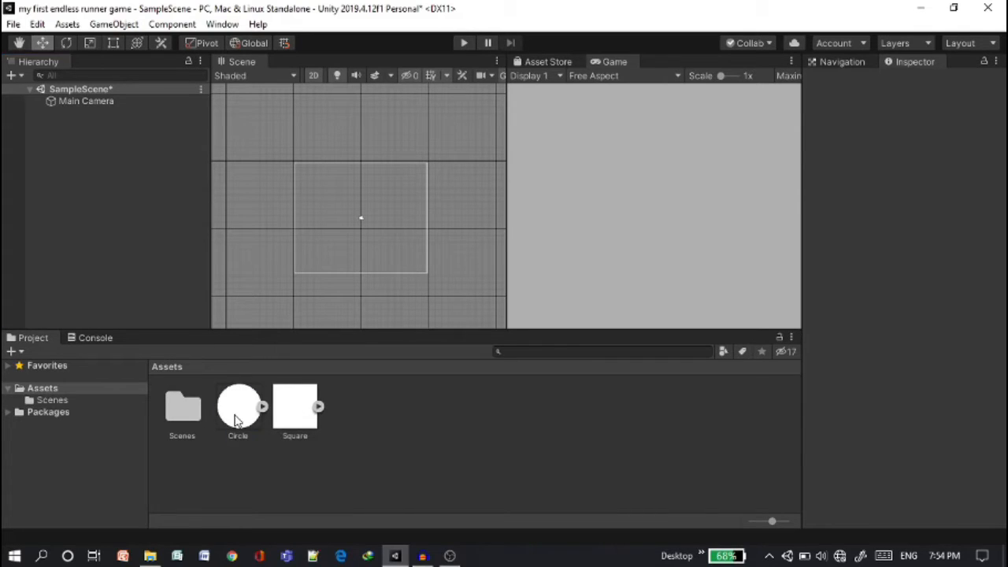
- Add the Square sprite to the scene as a new object and rename it Ground
{"action": "mouse_move", "coordinate": [234, 418]}
{"action": "left_mouse_down"}
{"action": "mouse_move", "coordinate": [241, 407]}
{"action": "mouse_move", "coordinate": [234, 414]}
{"action": "left_mouse_up"}
{"action": "left_click", "coordinate": [297, 419]}
{"action": "left_click_drag", "start_coordinate": [297, 419], "coordinate": [52, 182]}
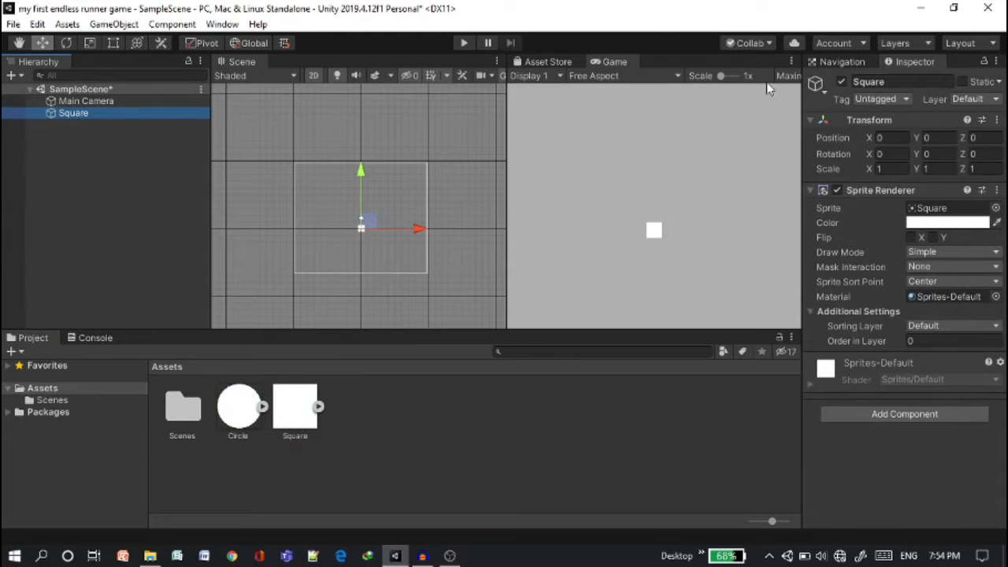
{"action": "left_click", "coordinate": [912, 83]}
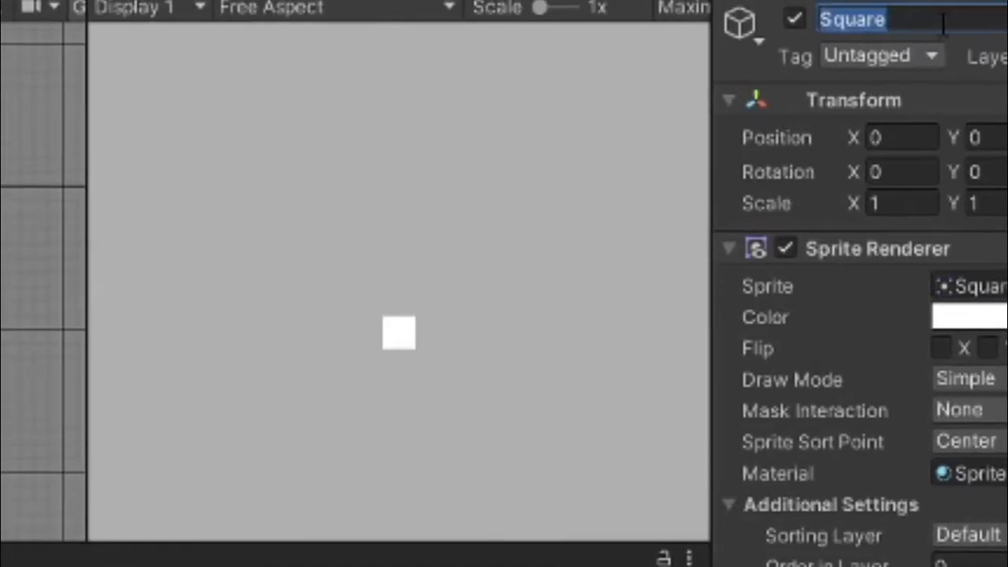
{"action": "type", "text": "Ground"}
- Set the Ground's X scale to 10 and its sprite colour to black (000000)
{"action": "left_click", "coordinate": [908, 169]}
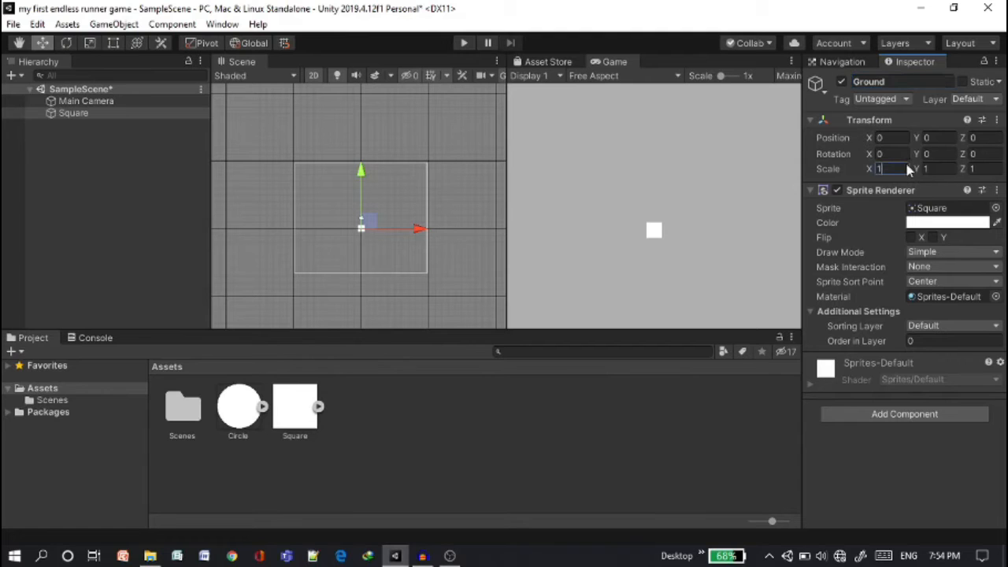
{"action": "type", "text": "10"}
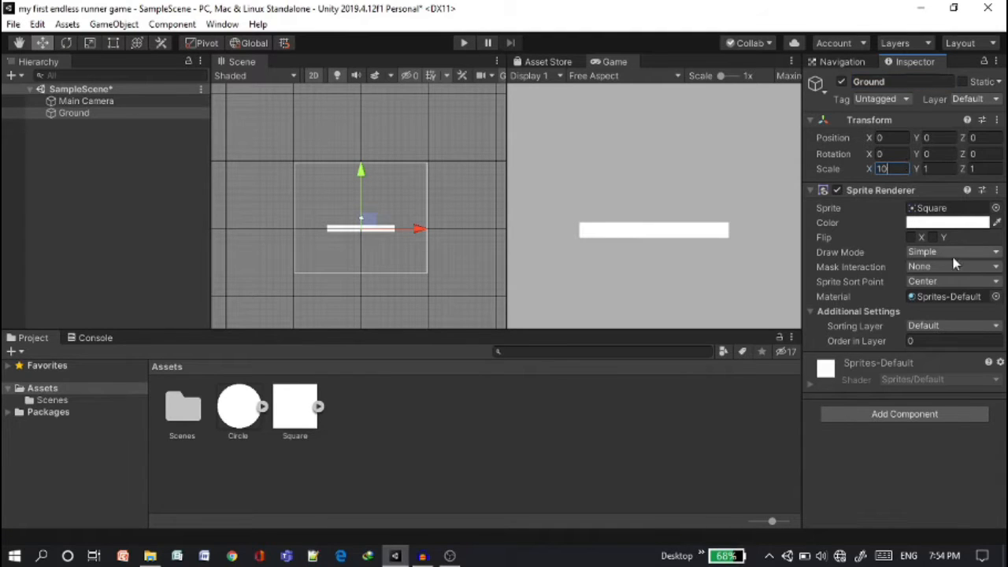
{"action": "left_click", "coordinate": [953, 223]}
{"action": "left_click_drag", "start_coordinate": [63, 120], "coordinate": [52, 181]}
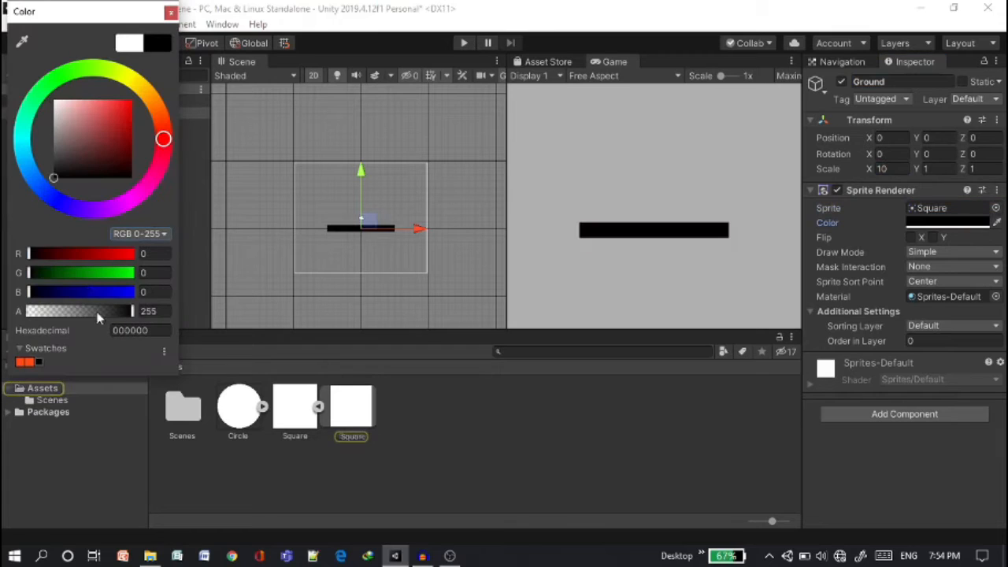
{"action": "left_click", "coordinate": [170, 13]}
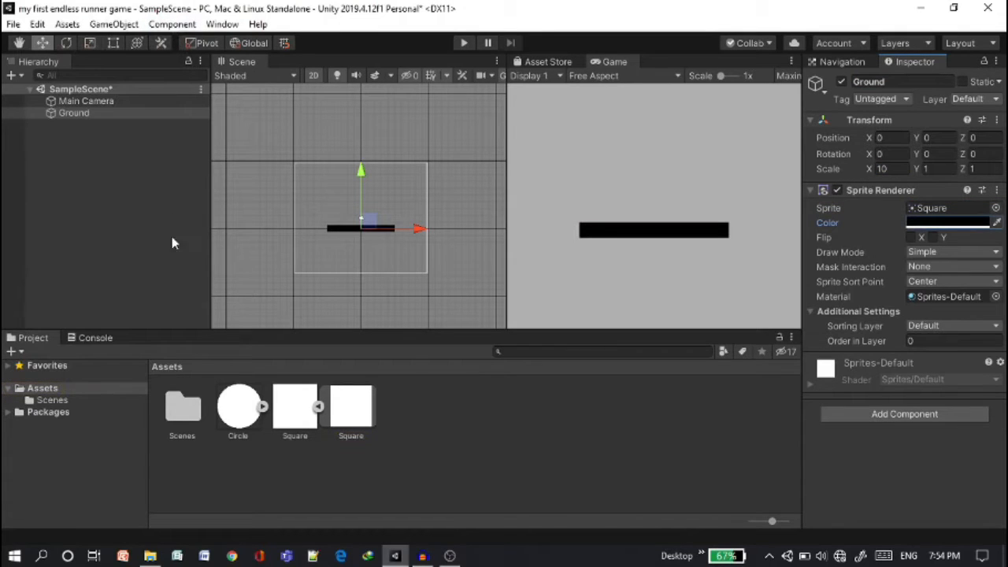
- Add the Circle sprite to the scene as a new object and rename it head
{"action": "left_click", "coordinate": [317, 406]}
{"action": "left_click_drag", "start_coordinate": [238, 407], "coordinate": [109, 166]}
{"action": "left_click", "coordinate": [887, 83]}
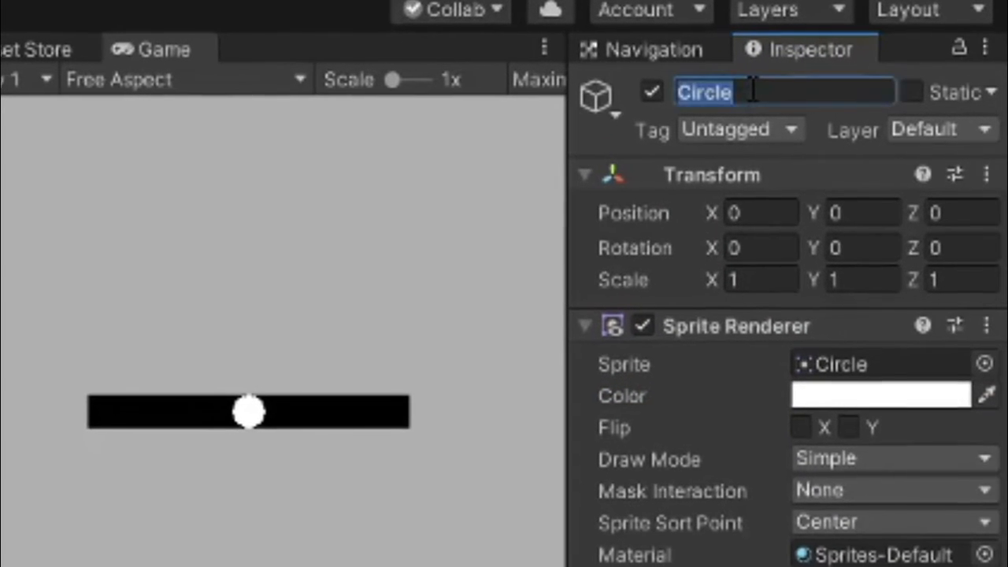
{"action": "type", "text": "hea"}
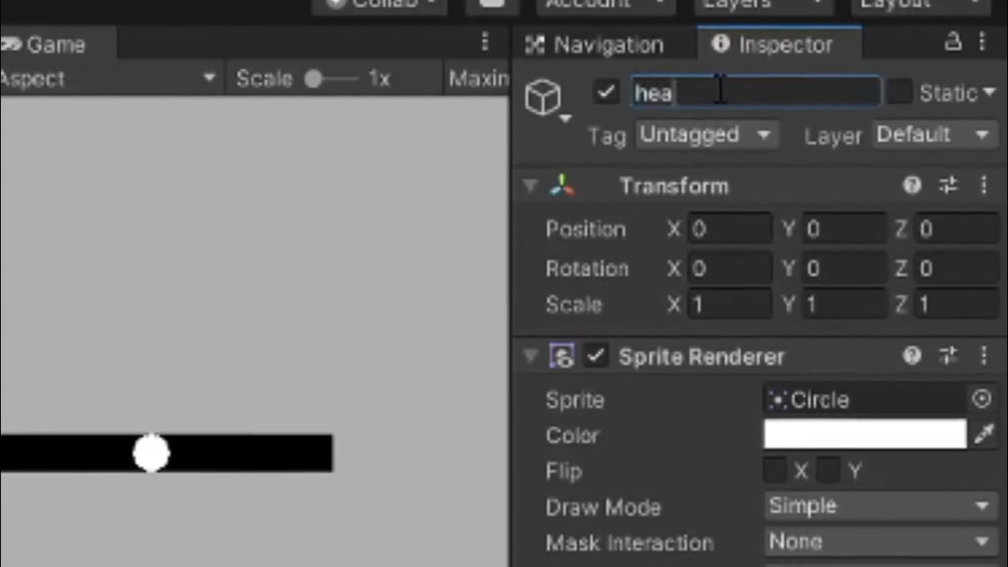
{"action": "type", "text": "d"}
- Set the head's Y position to 4 and the Ground's Y position to -1
{"action": "left_click", "coordinate": [870, 230]}
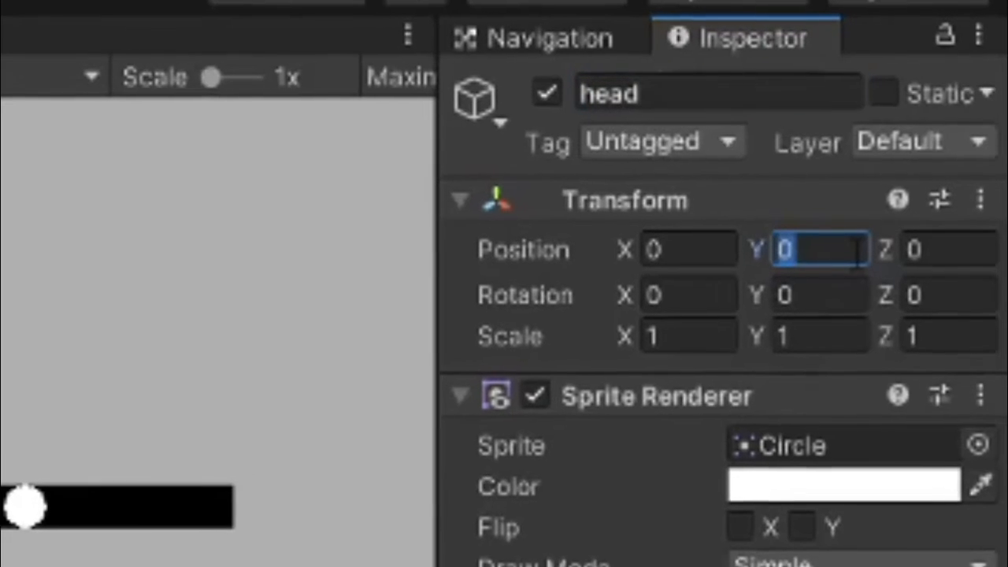
{"action": "type", "text": "4"}
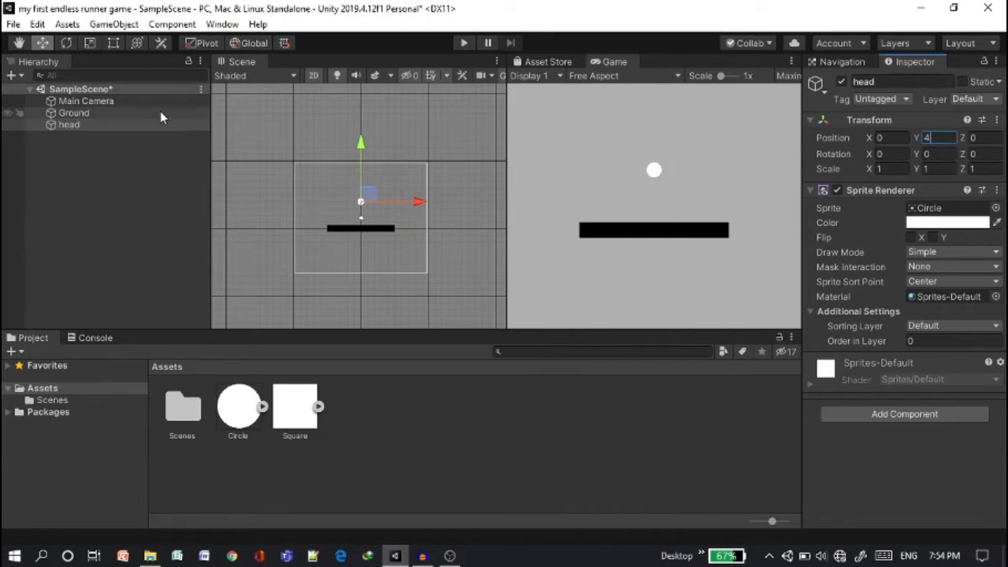
{"action": "left_click", "coordinate": [160, 111]}
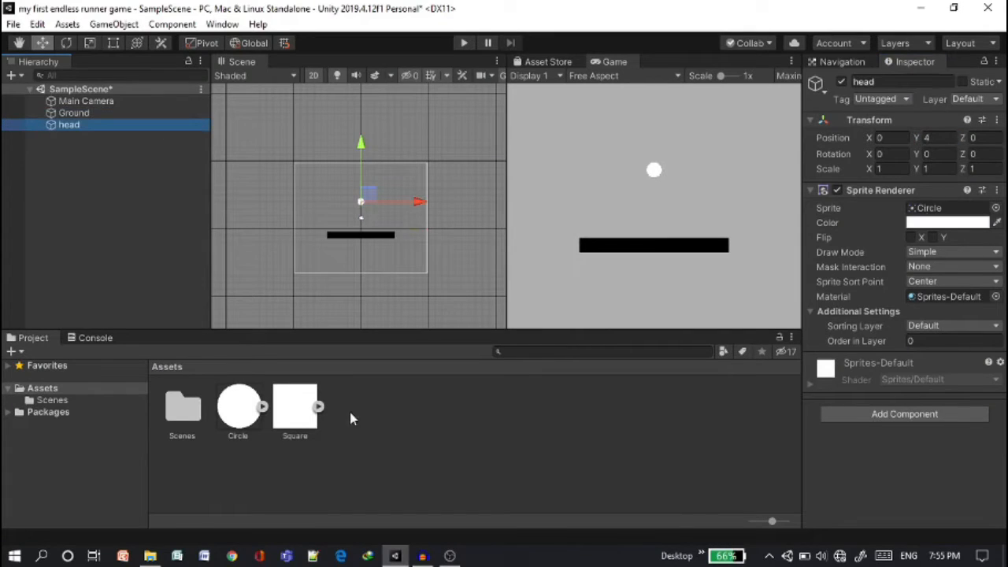
- Add another Square sprite to the scene and duplicate it four times for the body parts
{"action": "left_click_drag", "start_coordinate": [296, 405], "coordinate": [119, 234]}
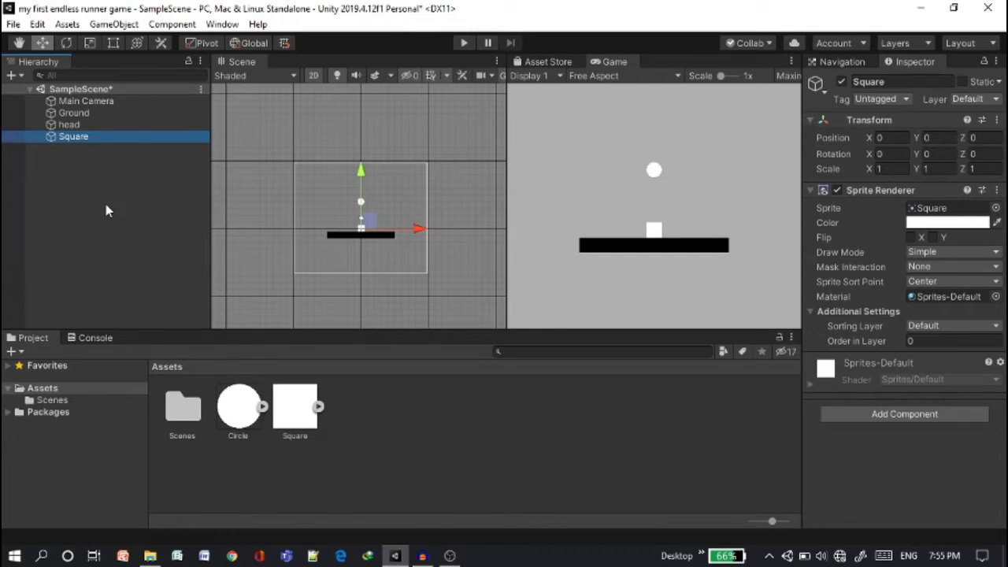
{"action": "key", "text": "ctrl+d"}
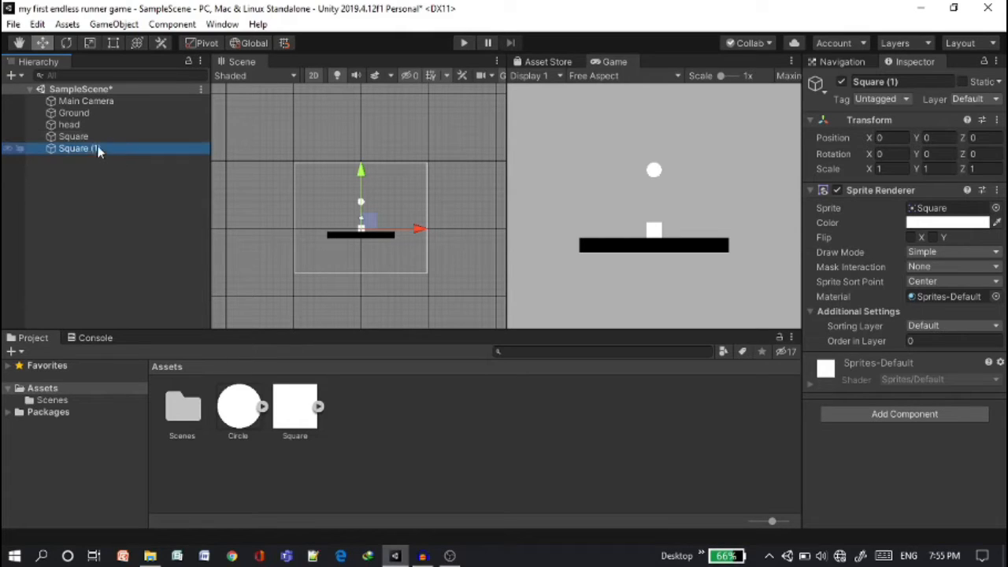
{"action": "key", "text": "ctrl+d"}
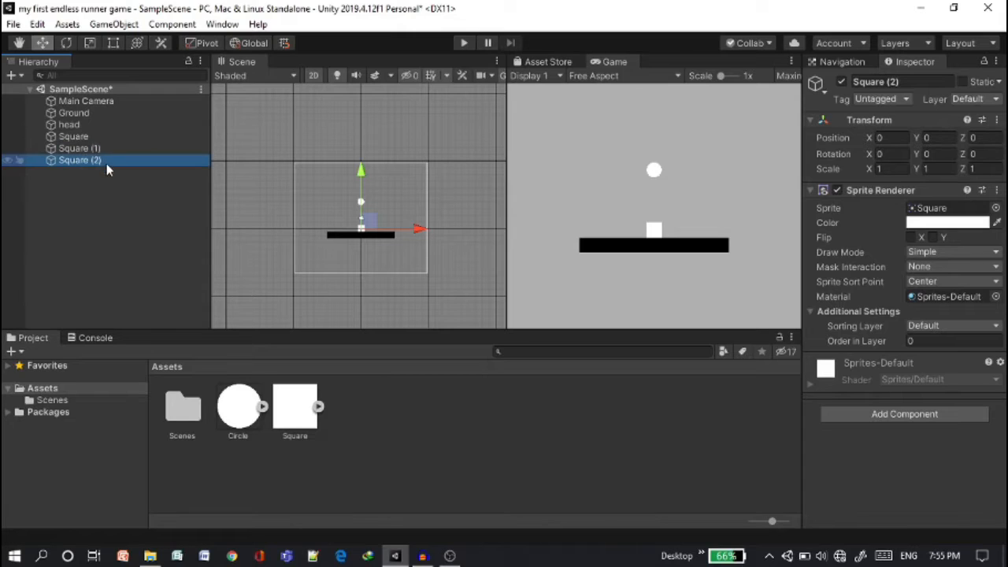
{"action": "key", "text": "ctrl+d"}
{"action": "key", "text": "ctrl+d"}
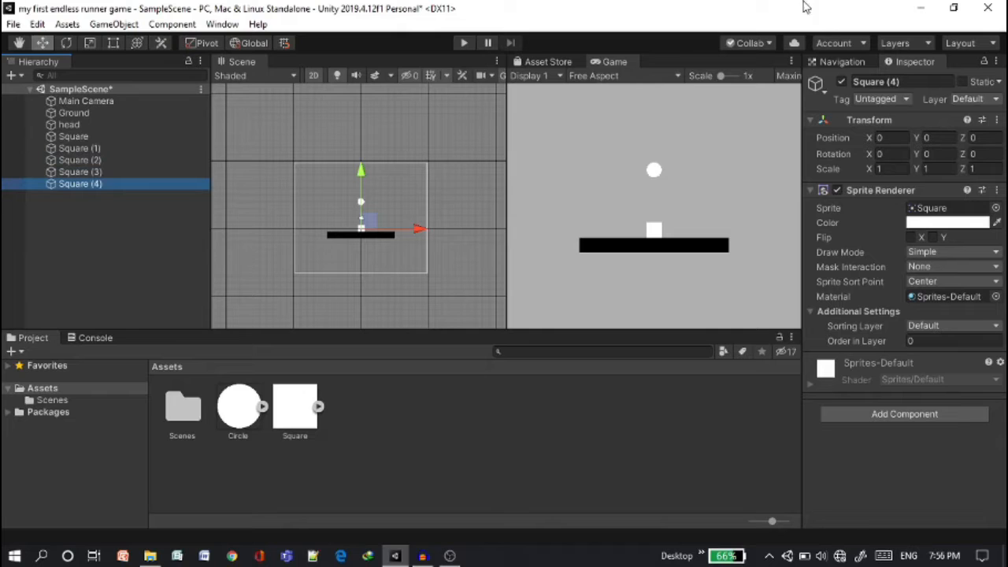
- Rename the first three squares Torso, left hand and right hand
{"action": "left_click", "coordinate": [137, 137]}
{"action": "left_click", "coordinate": [905, 83]}
{"action": "type", "text": "Torso"}
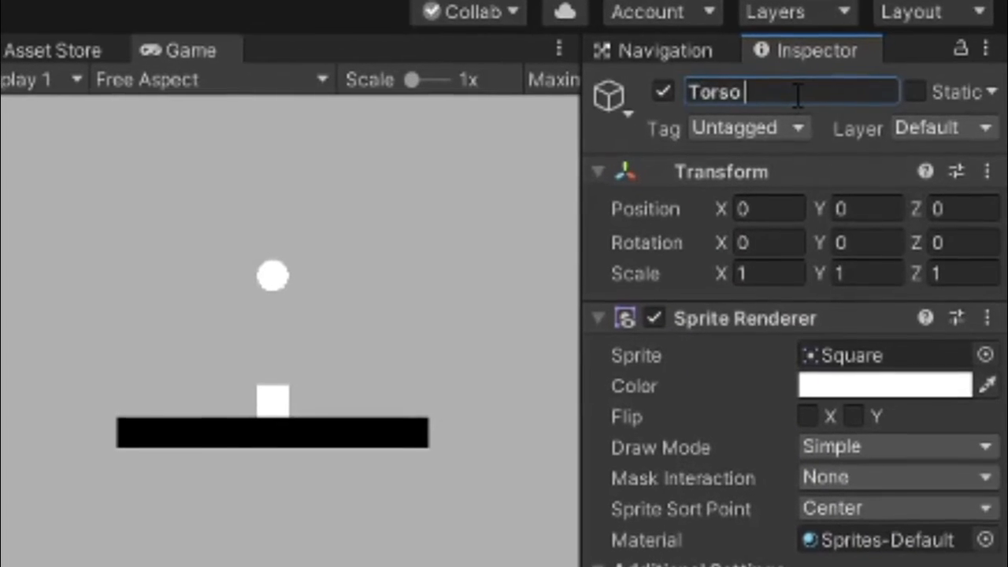
{"action": "key", "text": "Return"}
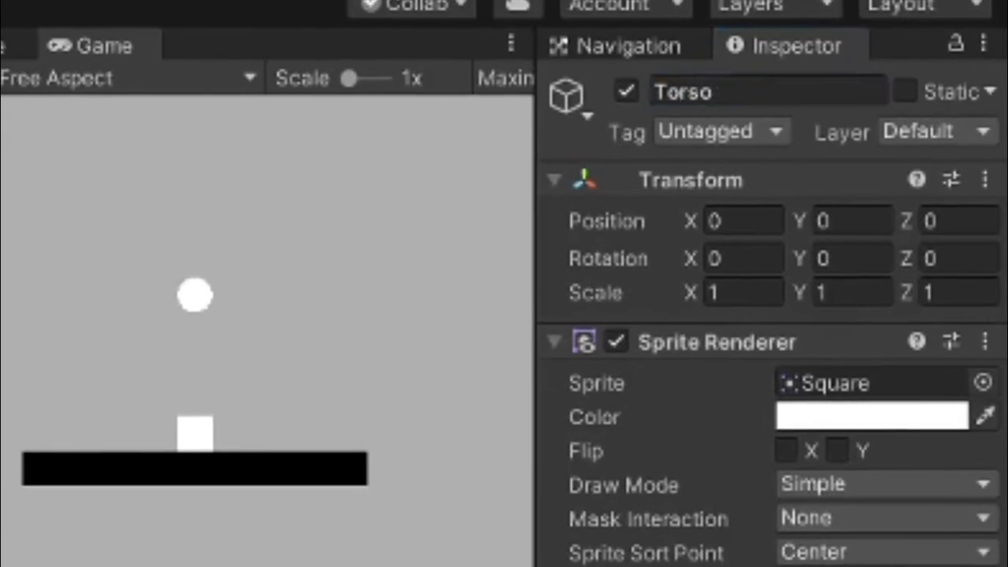
{"action": "left_click", "coordinate": [795, 85]}
{"action": "type", "text": "left hand"}
{"action": "key", "text": "Return"}
{"action": "left_click", "coordinate": [776, 85]}
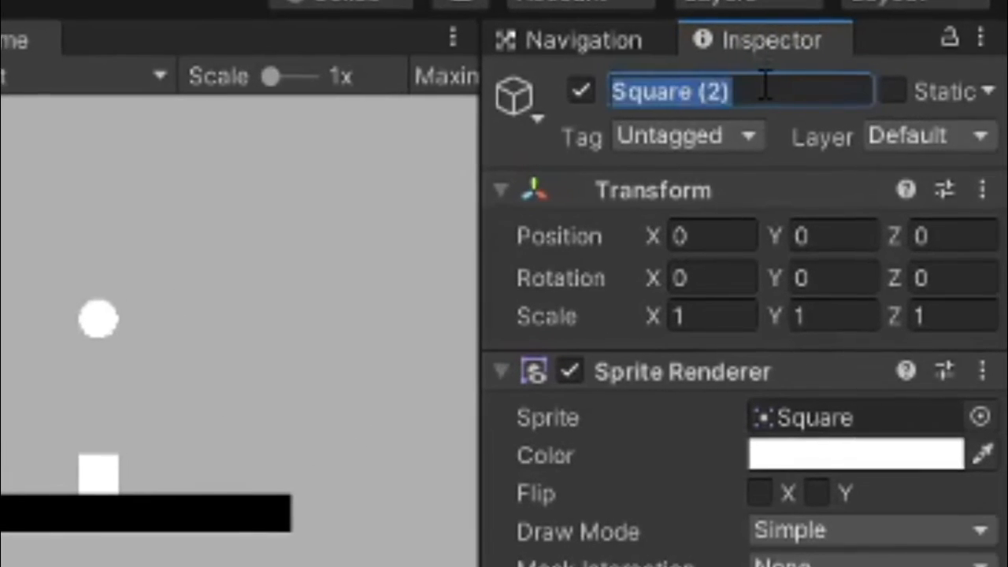
{"action": "type", "text": "right hand"}
{"action": "key", "text": "Return"}
- Rename the remaining two squares left leg and right leg
{"action": "left_click", "coordinate": [803, 91]}
{"action": "type", "text": "left leg"}
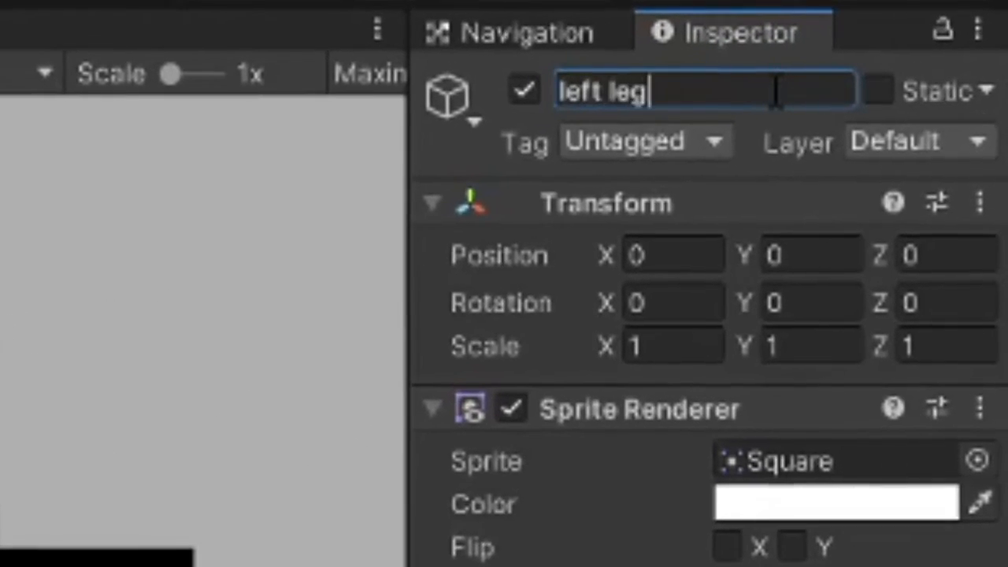
{"action": "key", "text": "Return"}
{"action": "left_click", "coordinate": [780, 89]}
{"action": "type", "text": "right leg"}
{"action": "key", "text": "Return"}
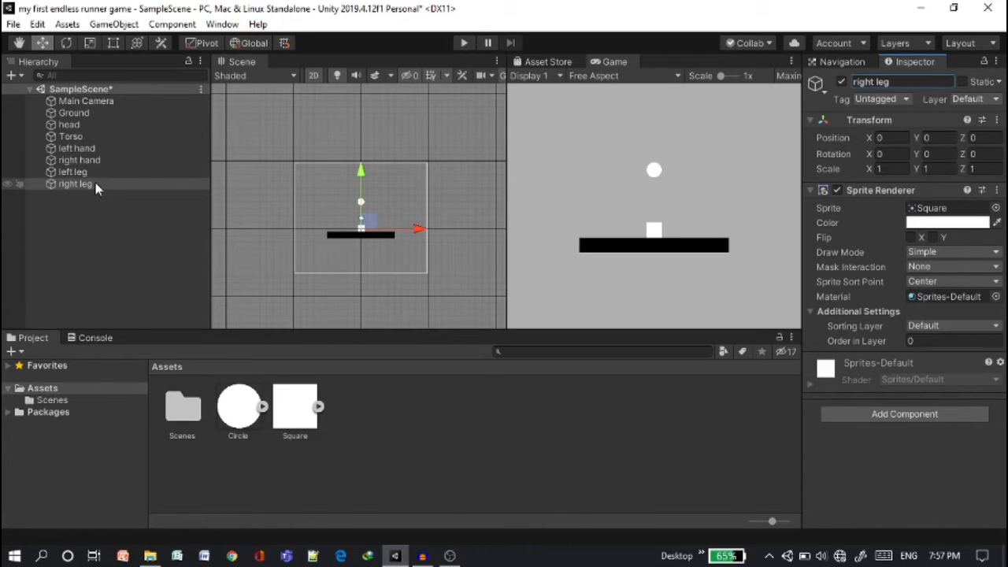
- Add a Box Collider 2D to the Ground, Torso, both hands and both legs, leaving out the head
{"action": "left_click", "coordinate": [101, 126]}
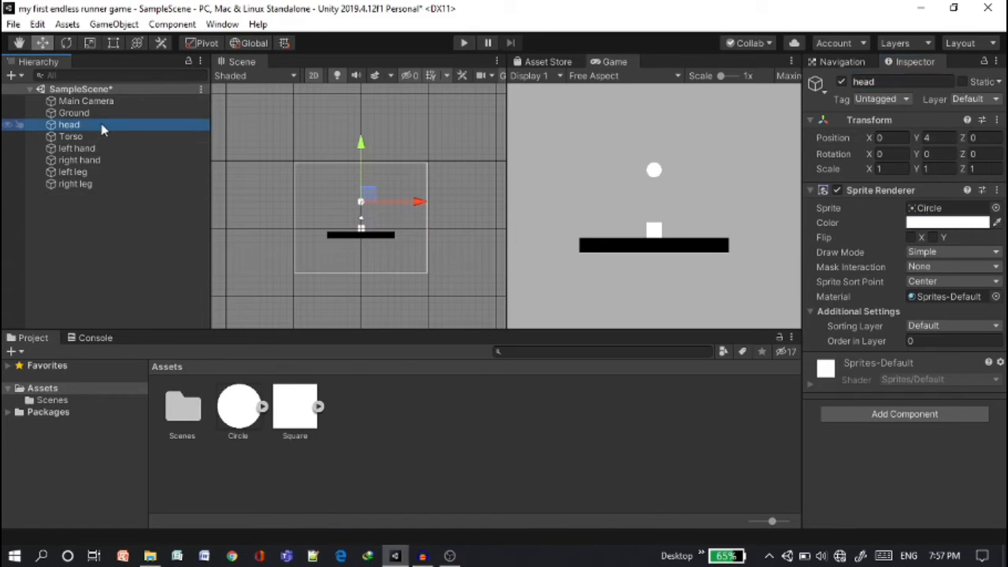
{"action": "left_click", "coordinate": [102, 113]}
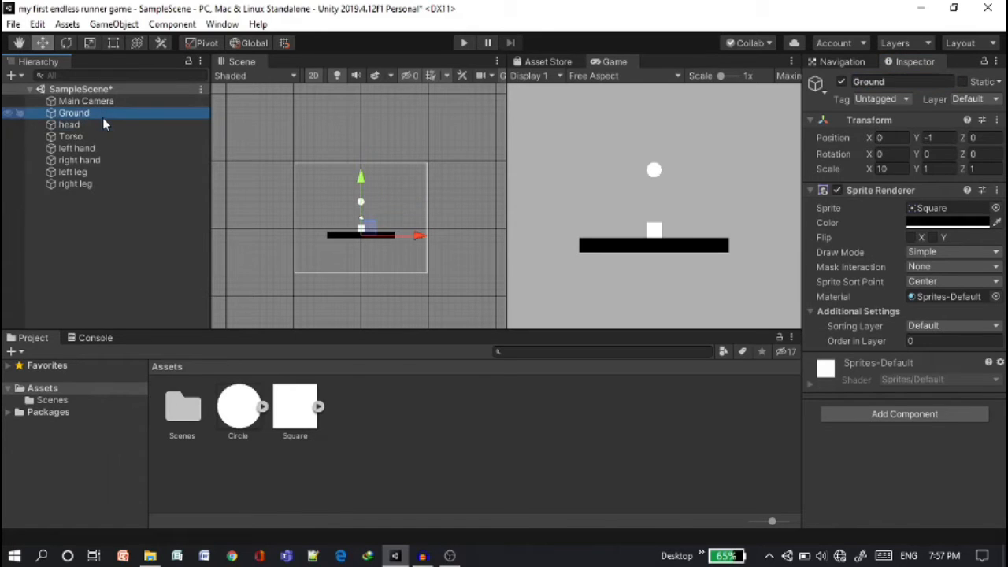
{"action": "left_click", "coordinate": [106, 188], "text": "shift"}
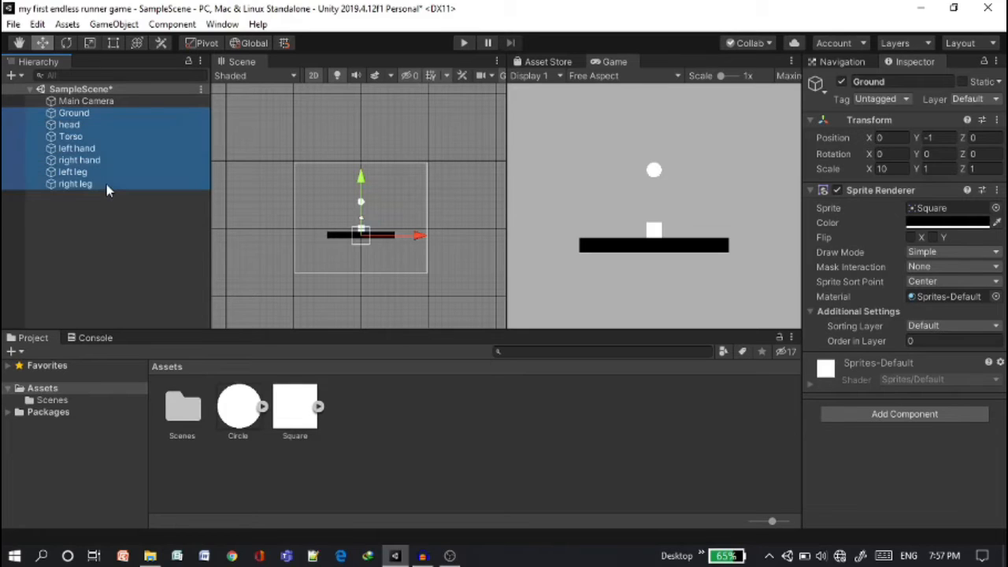
{"action": "left_click", "coordinate": [105, 128], "text": "ctrl"}
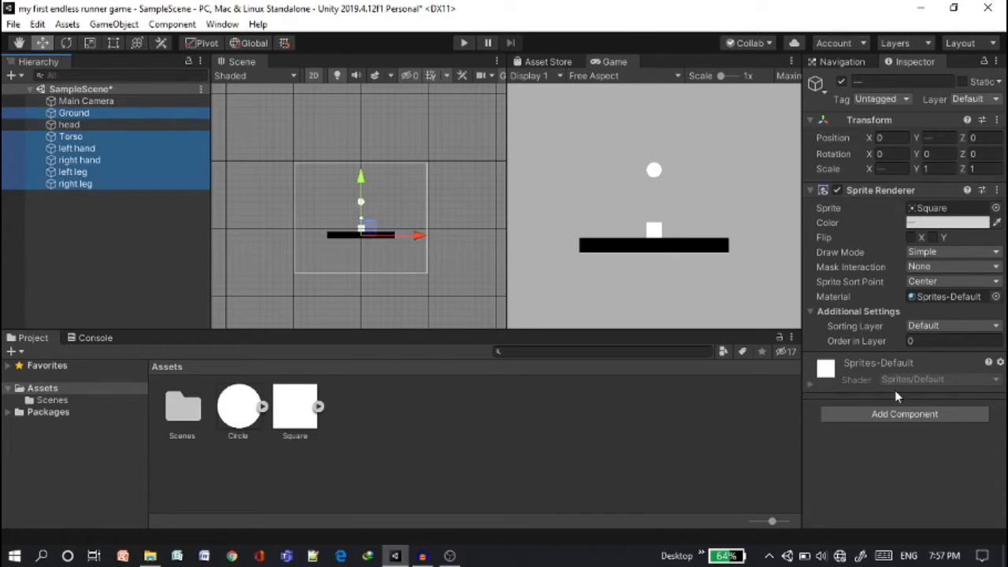
{"action": "left_click", "coordinate": [905, 414]}
{"action": "type", "text": "bo"}
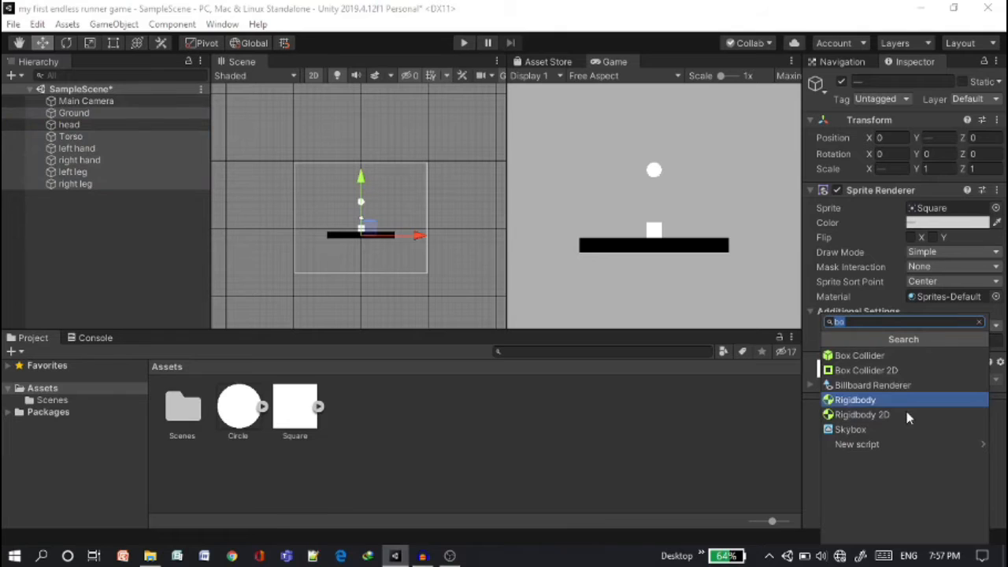
{"action": "left_click", "coordinate": [874, 372]}
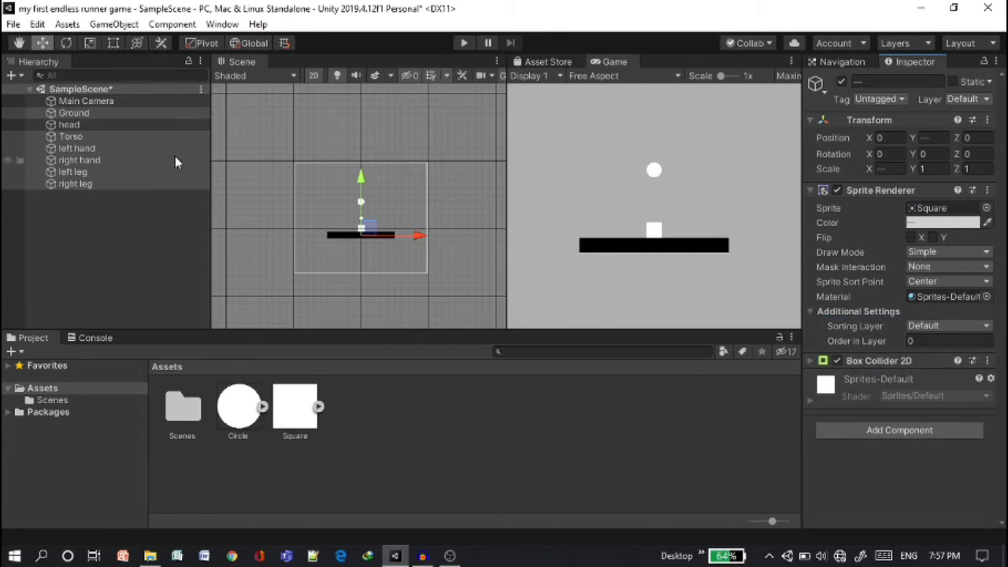
- Add a Rigidbody 2D to the head, Torso, both hands and both legs, excluding the Ground
{"action": "left_click", "coordinate": [154, 115], "text": "ctrl"}
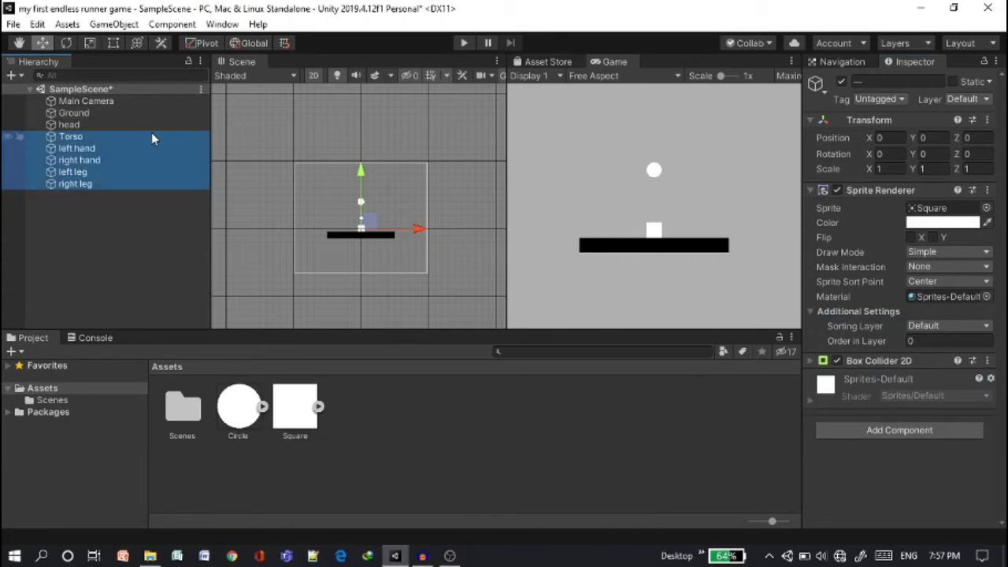
{"action": "left_click", "coordinate": [151, 125], "text": "ctrl"}
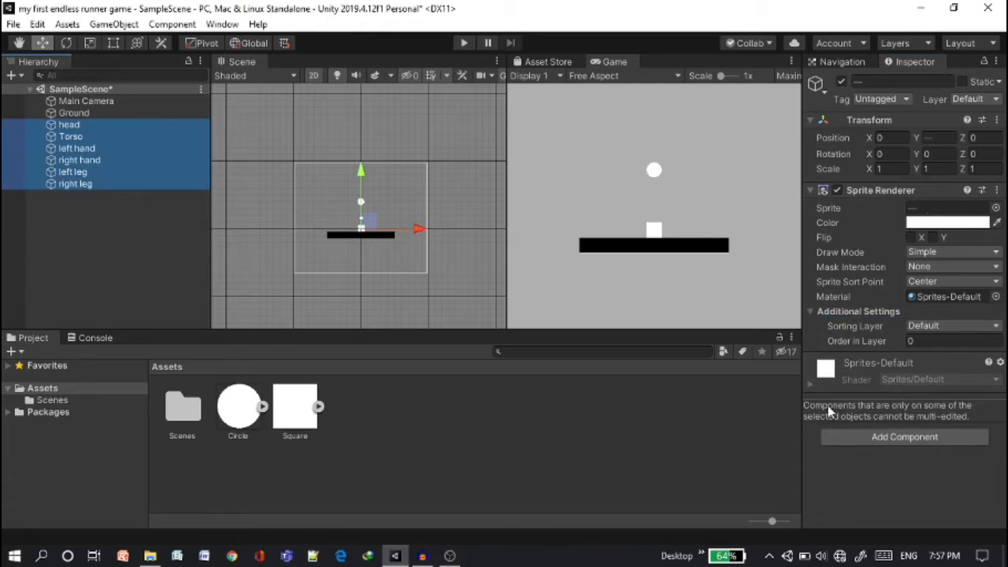
{"action": "left_click", "coordinate": [875, 435]}
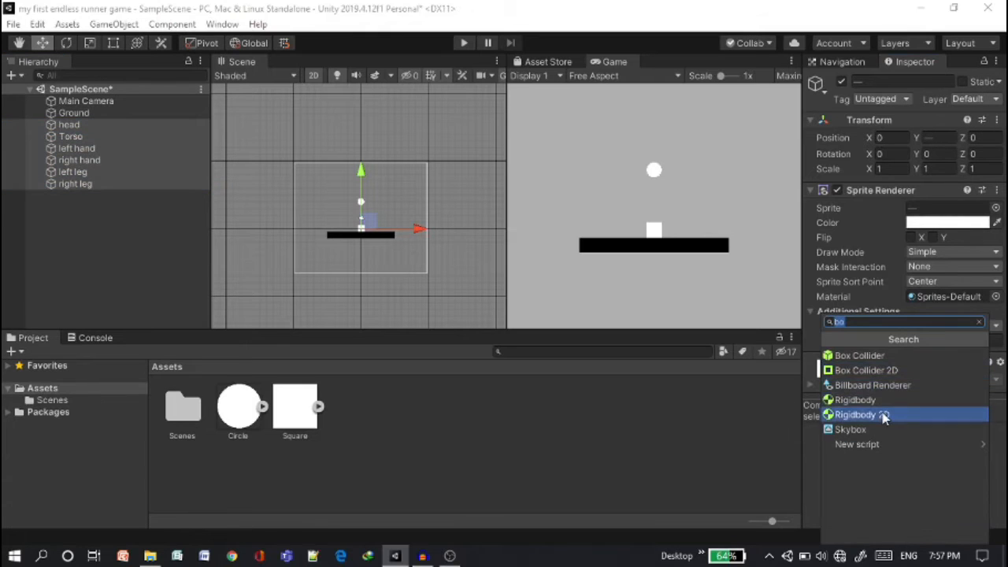
{"action": "left_click", "coordinate": [882, 415]}
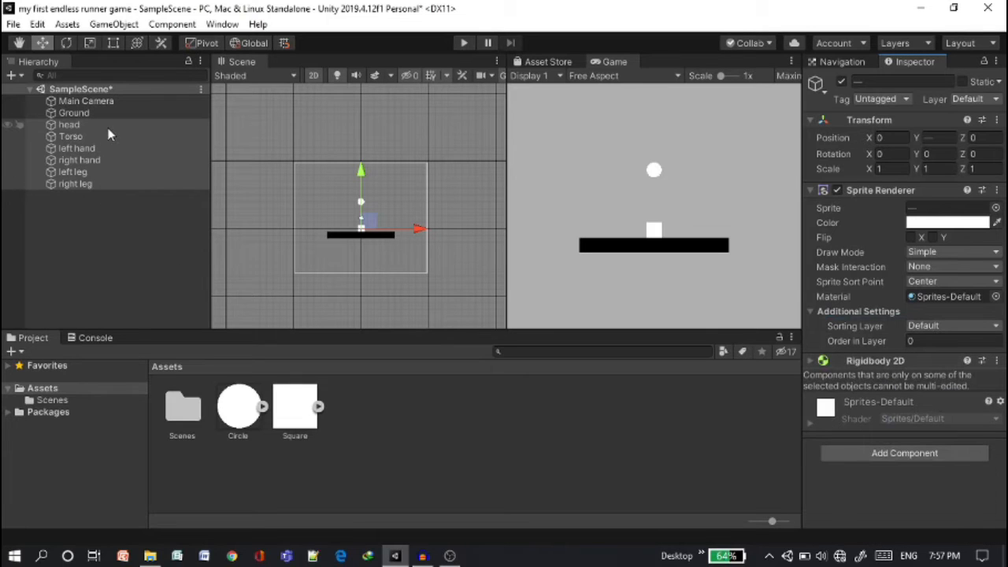
- Add a Circle Collider 2D to the head
{"action": "left_click", "coordinate": [151, 124]}
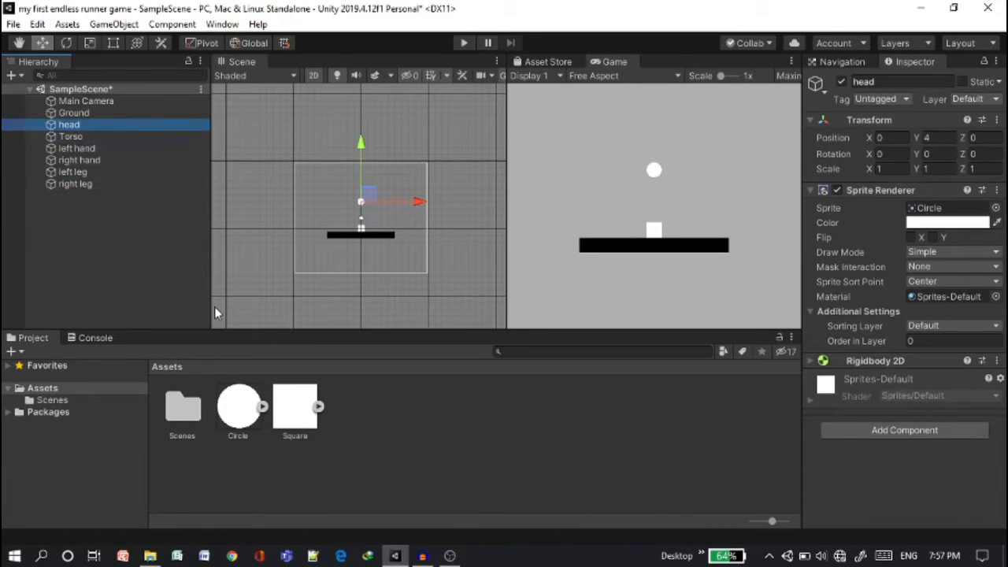
{"action": "left_click", "coordinate": [859, 431]}
{"action": "type", "text": "bo"}
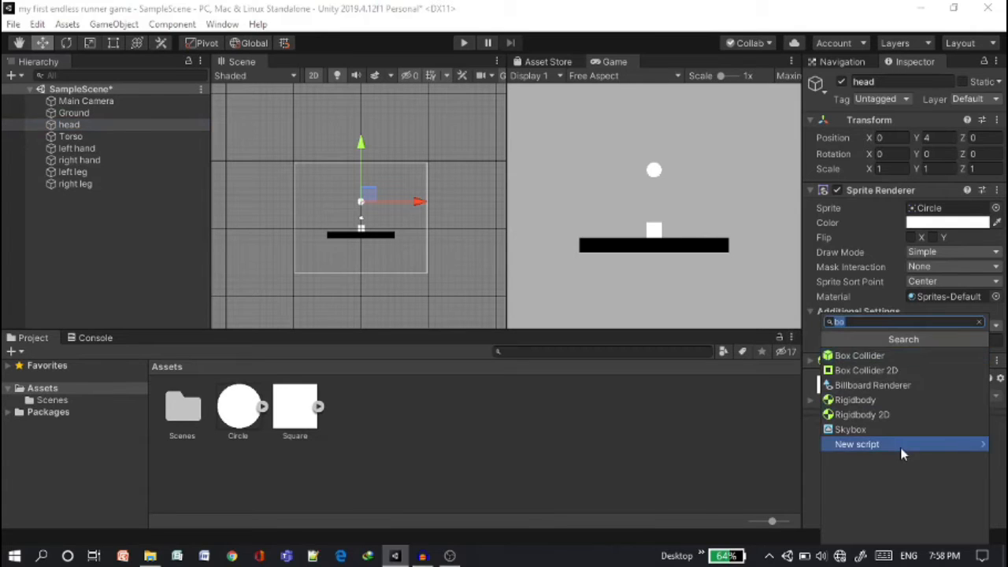
{"action": "type", "text": "circle"}
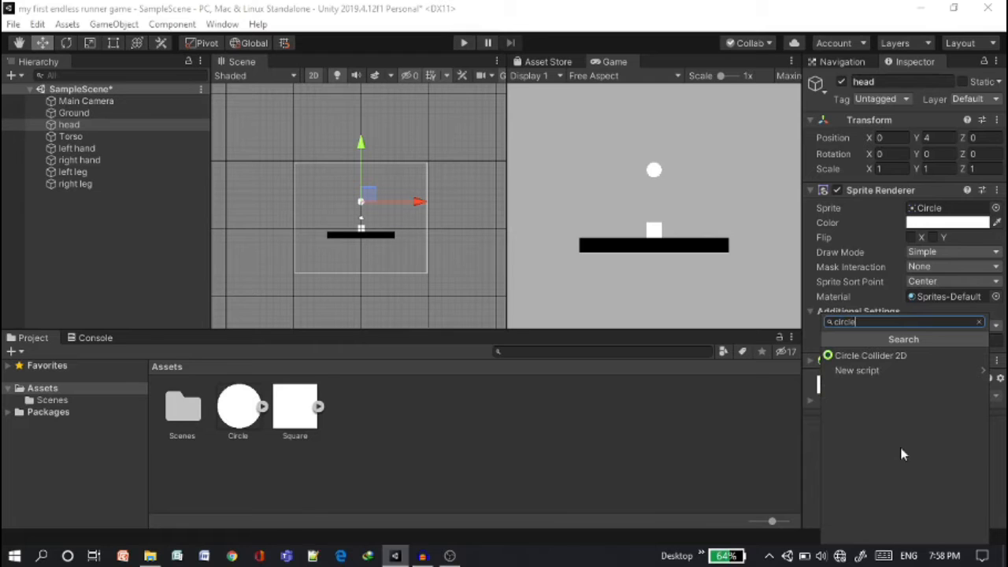
{"action": "left_click", "coordinate": [897, 356]}
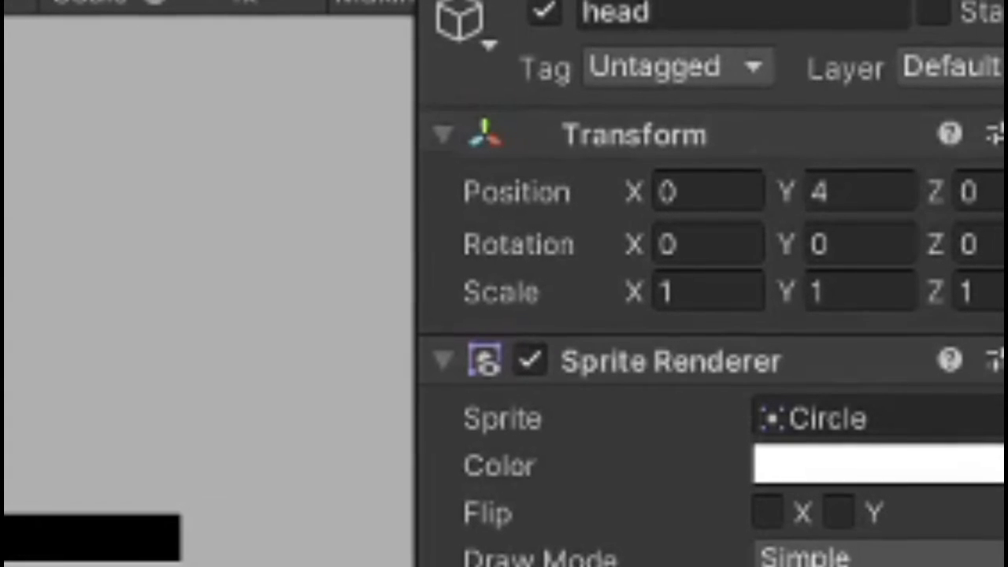
- Set the Torso's position Y to 2.7 and its scale to X 0.8, Y 1.5
{"action": "left_click", "coordinate": [71, 136]}
{"action": "left_click", "coordinate": [854, 197]}
{"action": "type", "text": "2.7"}
{"action": "left_click", "coordinate": [693, 296]}
{"action": "type", "text": "0."}
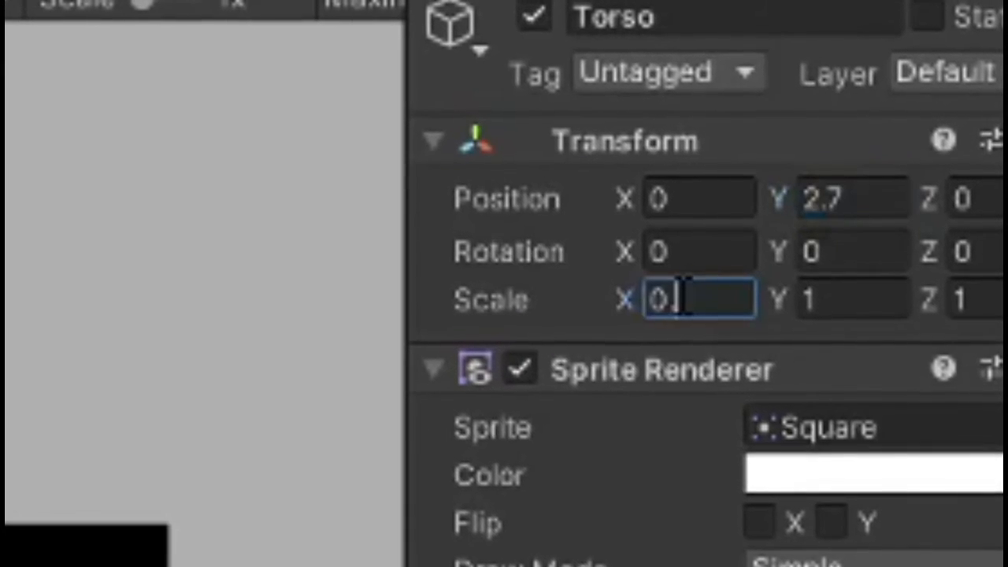
{"action": "type", "text": "8"}
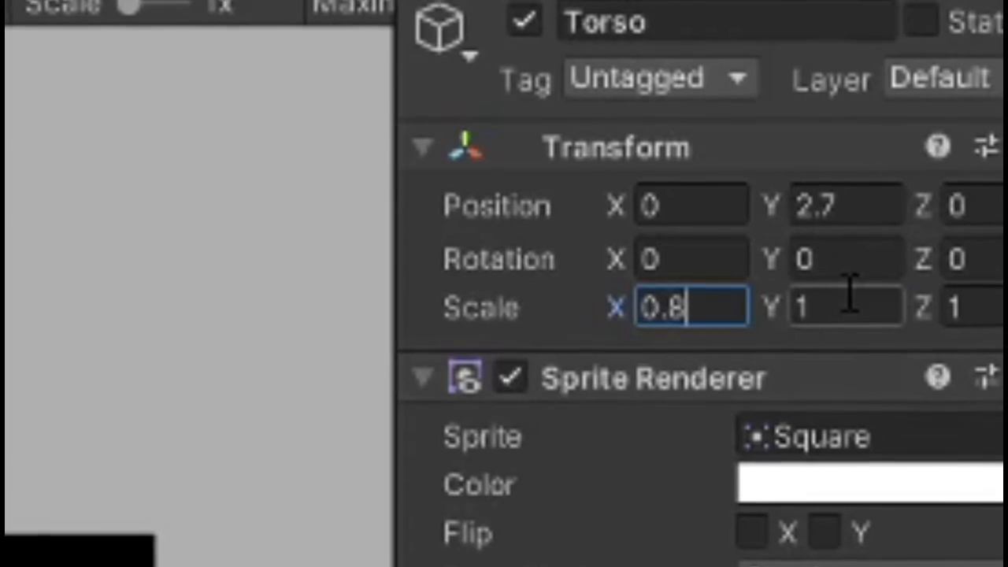
{"action": "left_click", "coordinate": [841, 311]}
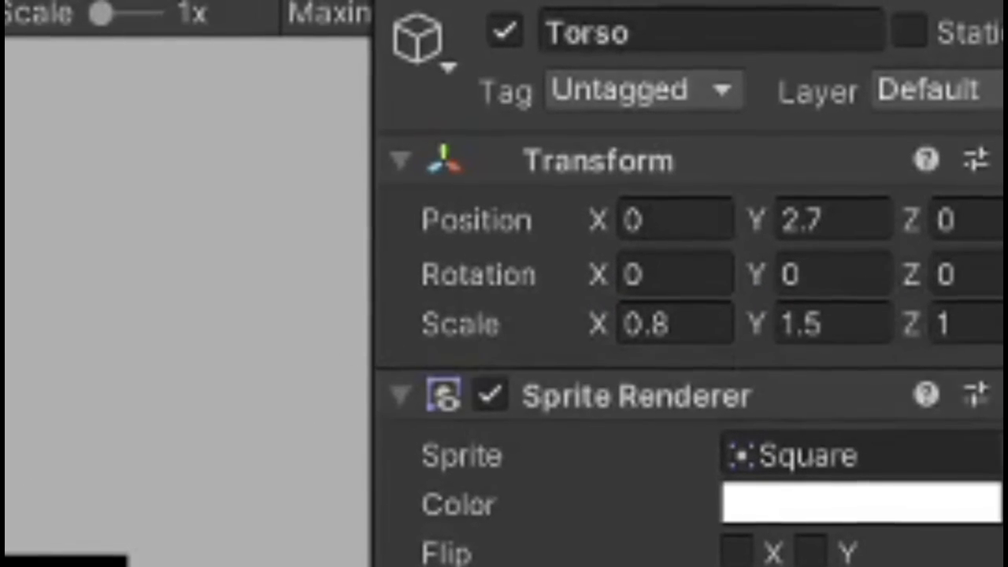
- Set the left hand's position to X -1.2, Y 3.3 and its scale to X 1.5, Y 0.3
{"action": "left_click", "coordinate": [661, 218]}
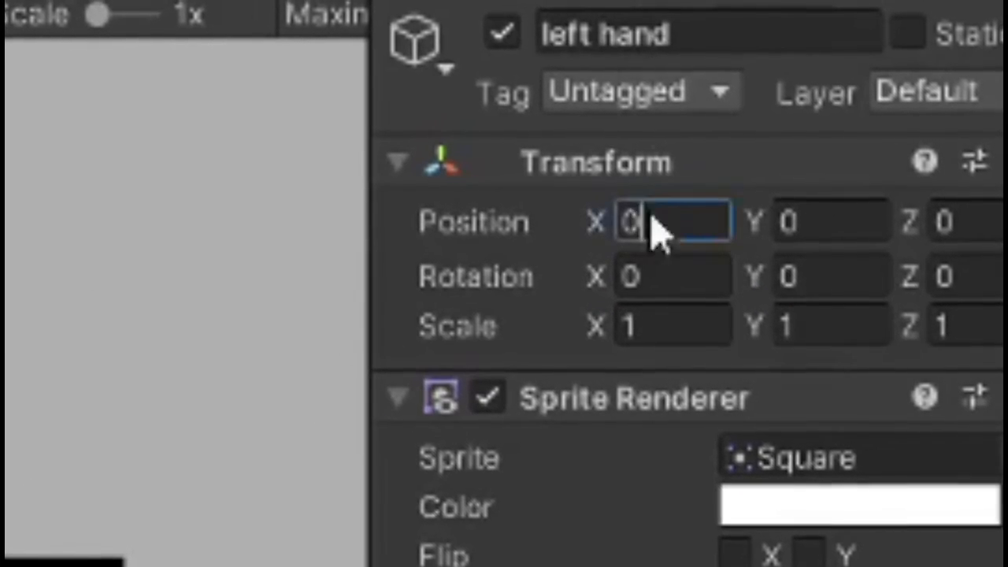
{"action": "type", "text": "-1.2"}
{"action": "left_click", "coordinate": [842, 225]}
{"action": "type", "text": "3.3"}
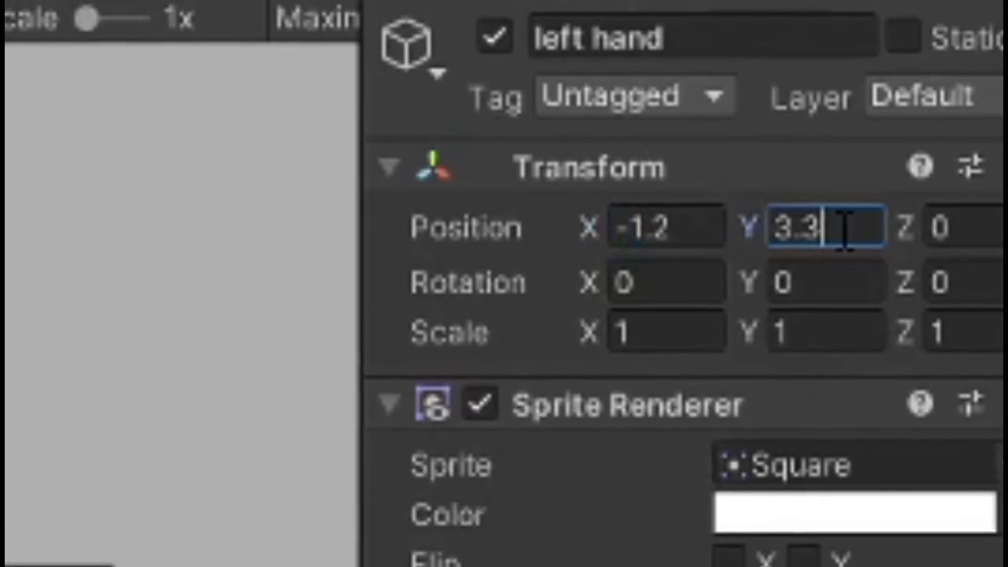
{"action": "left_click", "coordinate": [702, 337]}
{"action": "type", "text": ".5"}
{"action": "key", "text": "Tab"}
{"action": "type", "text": "0.3"}
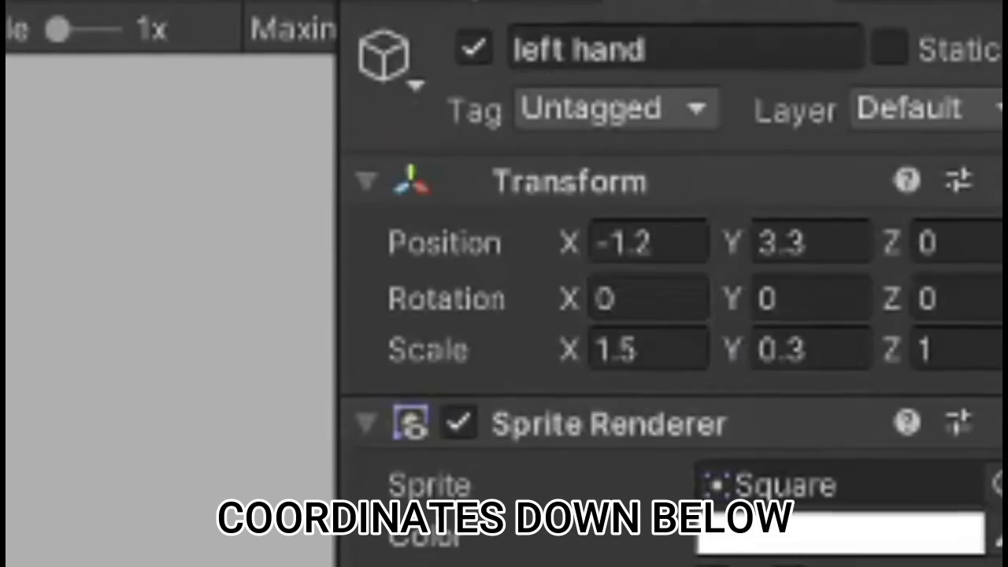
- Duplicate the left hand, name the copy right hand and set its position X to 1.2
{"action": "key", "text": "ctrl+d"}
{"action": "left_click", "coordinate": [752, 59]}
{"action": "key", "text": "ctrl+a"}
{"action": "type", "text": "right hand"}
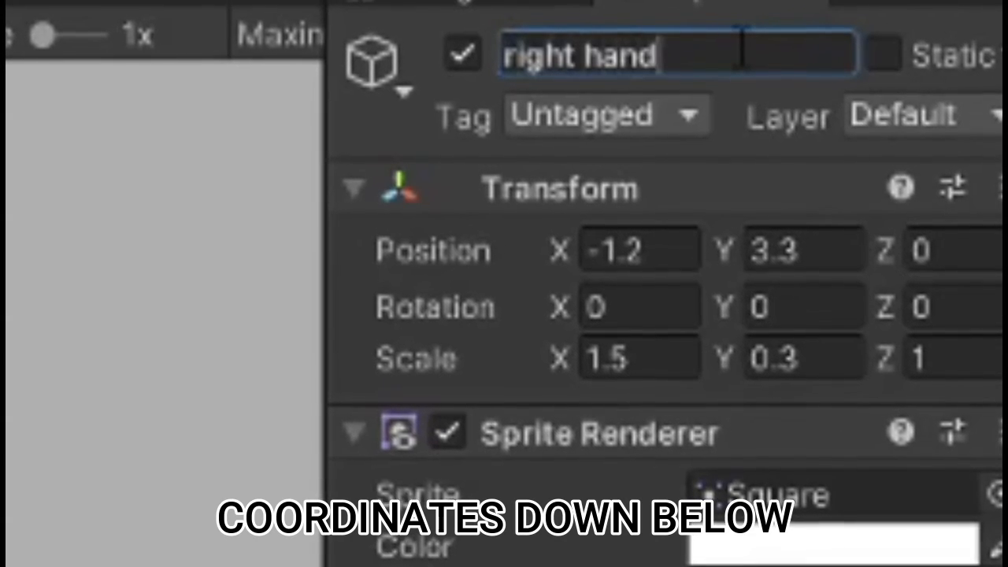
{"action": "left_click", "coordinate": [622, 248]}
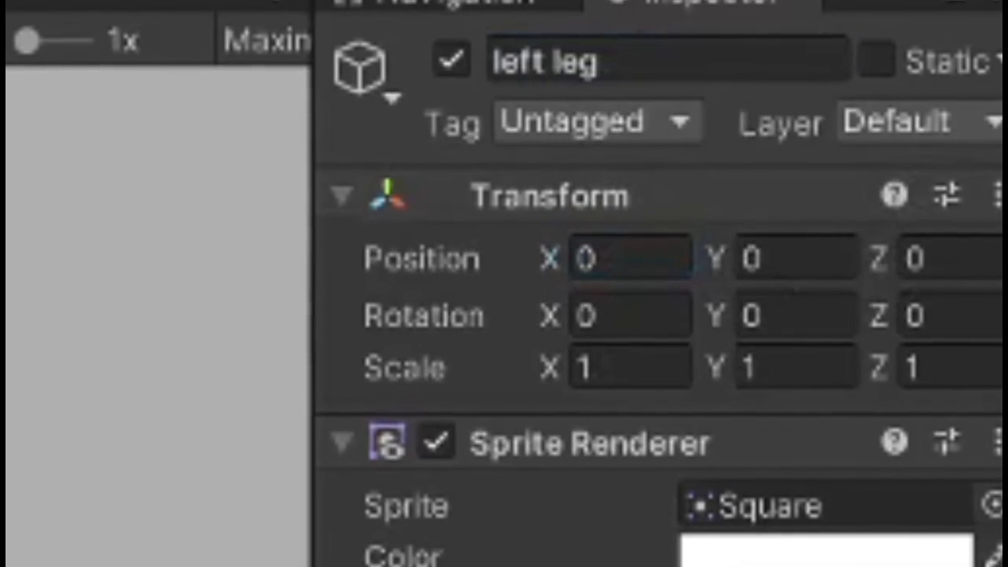
- Set the left leg's position to X -0.22, Y 1.3 and its scale to X 0.36, Y 1.2
{"action": "left_click", "coordinate": [671, 259]}
{"action": "key", "text": "BackSpace"}
{"action": "type", "text": "-0.22"}
{"action": "key", "text": "Tab"}
{"action": "type", "text": "1.3"}
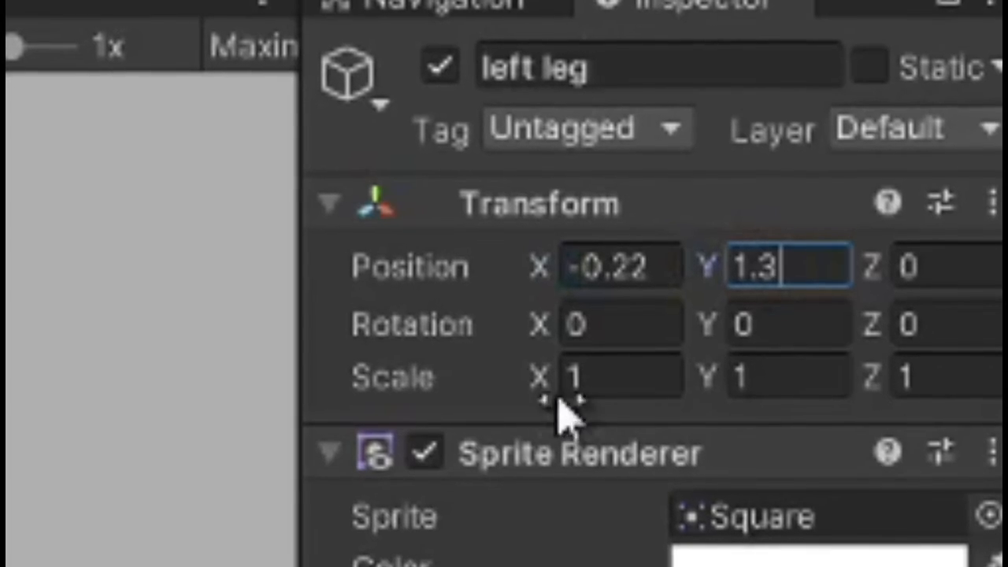
{"action": "left_click", "coordinate": [579, 371]}
{"action": "type", "text": "0.36"}
{"action": "left_click", "coordinate": [779, 367]}
{"action": "type", "text": "1.2"}
{"action": "key", "text": "Return"}
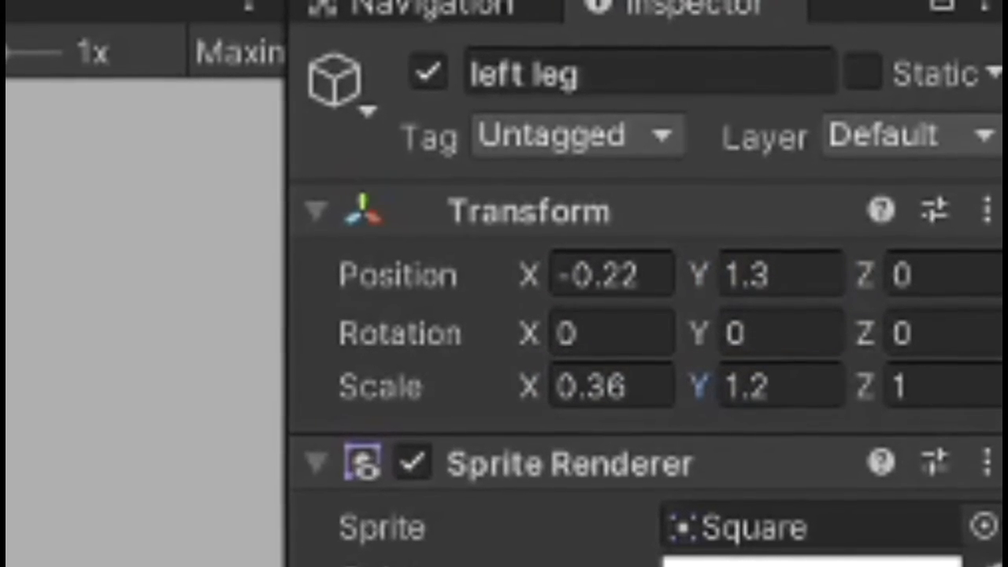
- Duplicate the left leg, name the copy right leg and make its position X positive, 0.22
{"action": "key", "text": "ctrl+d"}
{"action": "left_click", "coordinate": [733, 77]}
{"action": "type", "text": "right leg"}
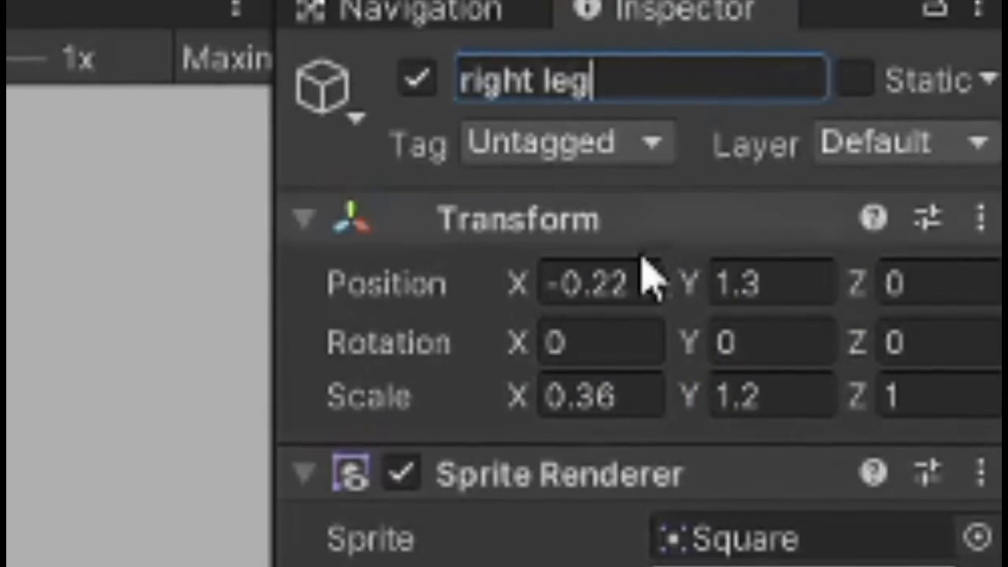
{"action": "left_click", "coordinate": [550, 290]}
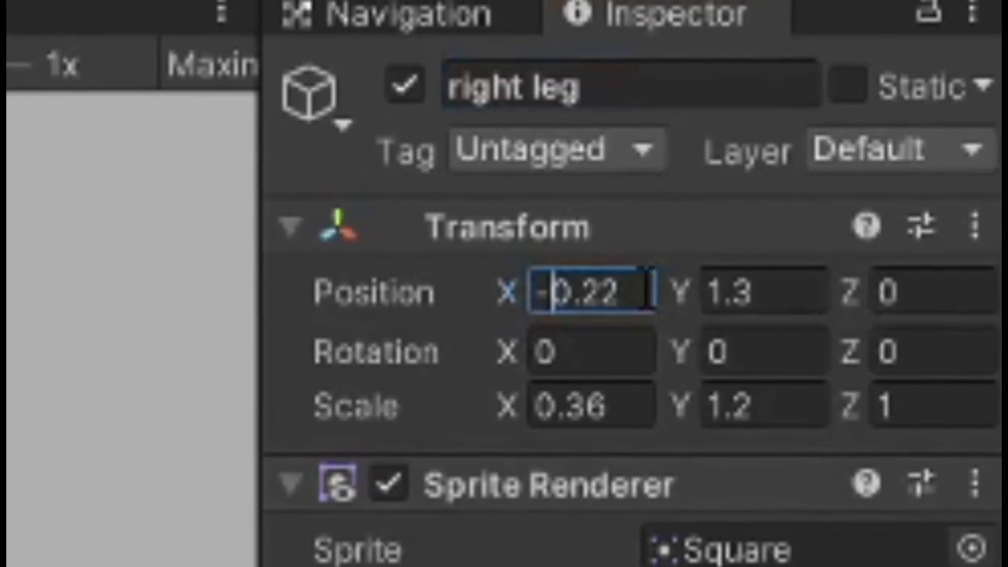
{"action": "key", "text": "BackSpace"}
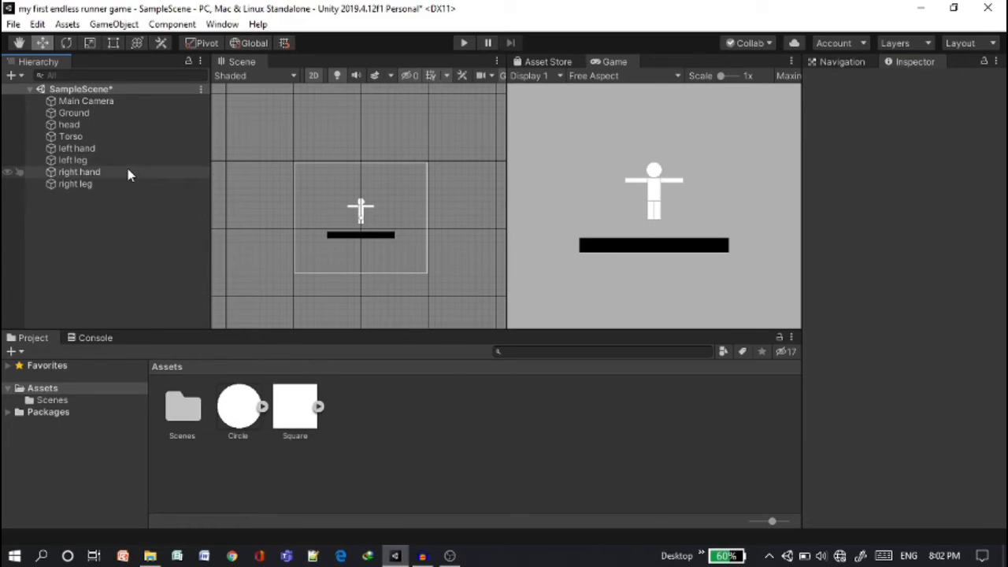
- Review the Transform values of both hands and both legs, comparing each left part with its right counterpart
{"action": "left_click", "coordinate": [120, 159]}
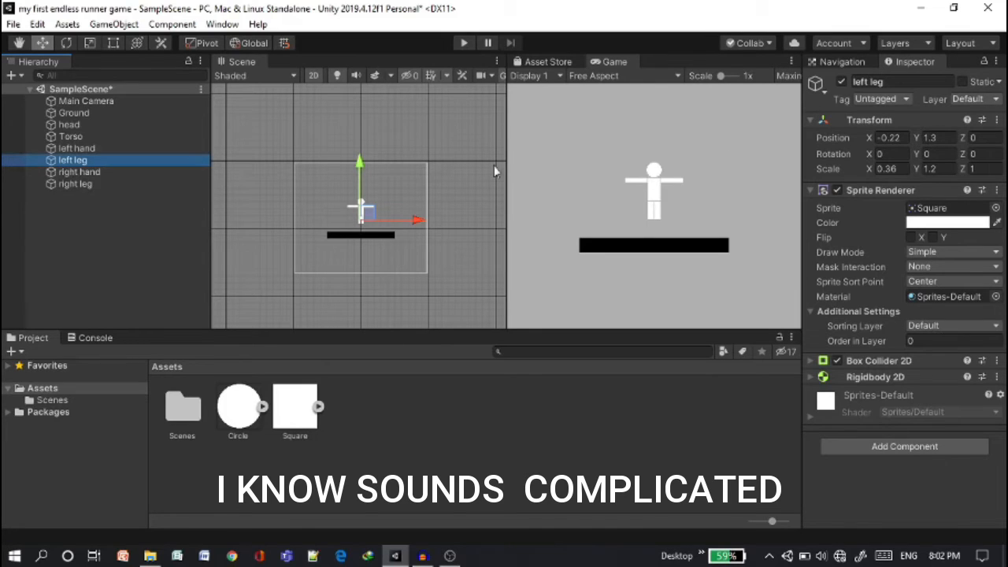
{"action": "left_click", "coordinate": [76, 172]}
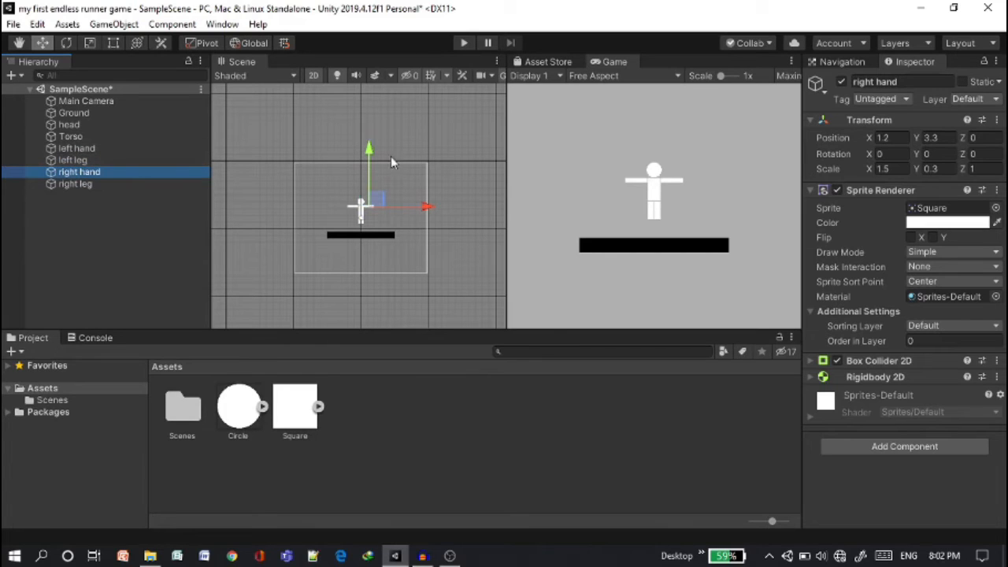
{"action": "left_click", "coordinate": [181, 147]}
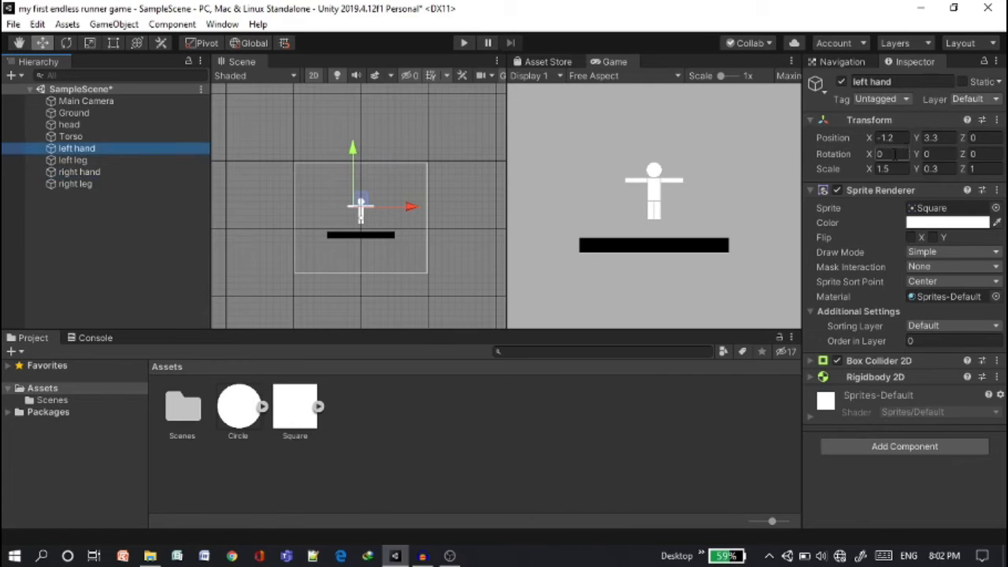
{"action": "left_click", "coordinate": [179, 171]}
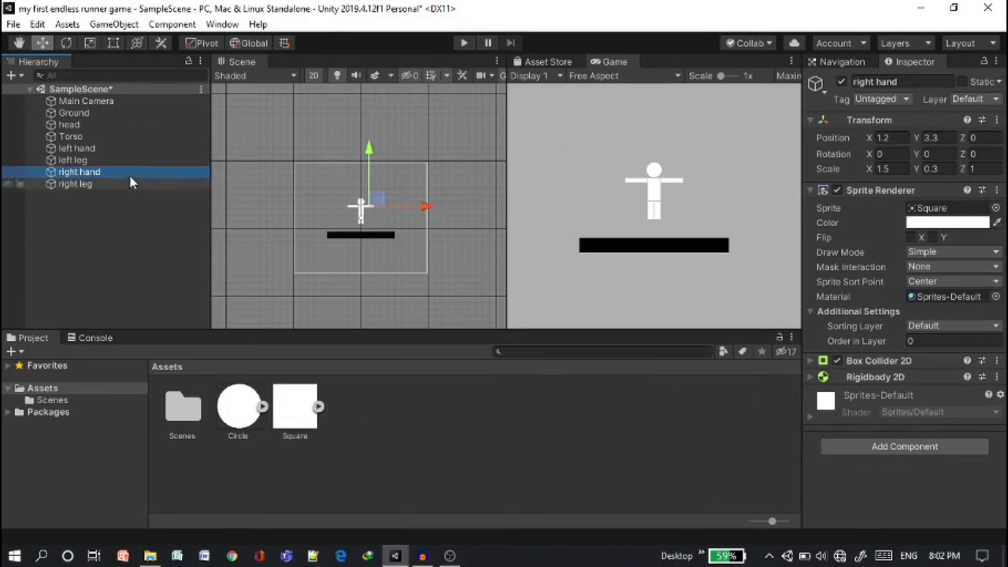
{"action": "left_click", "coordinate": [128, 148]}
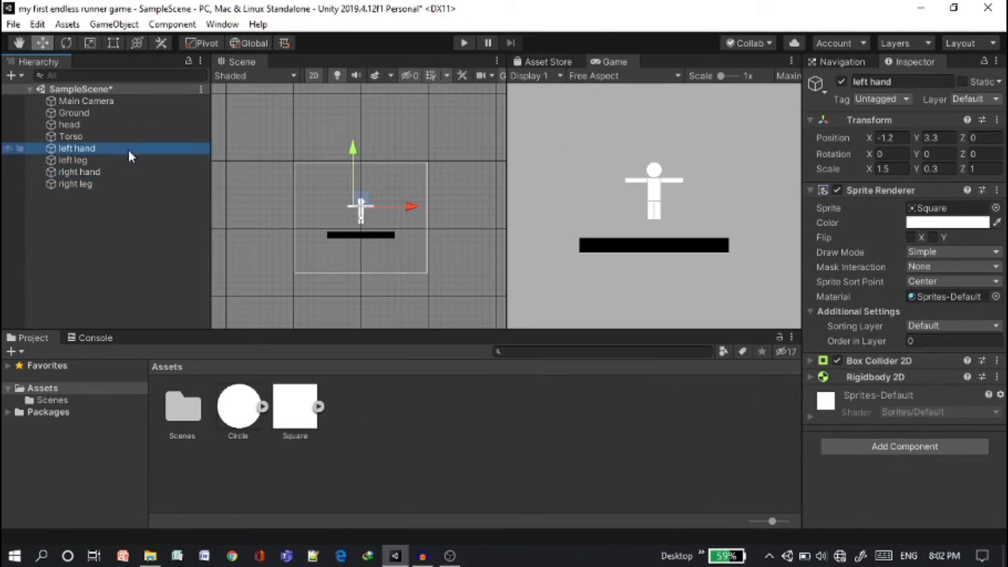
{"action": "left_click", "coordinate": [115, 162]}
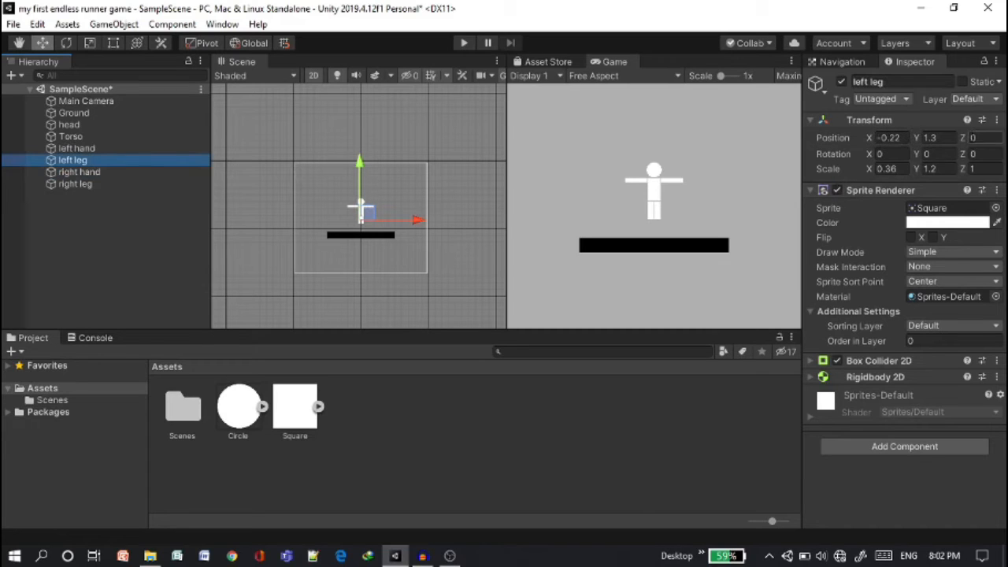
{"action": "left_click", "coordinate": [79, 185]}
{"action": "left_click", "coordinate": [122, 254]}
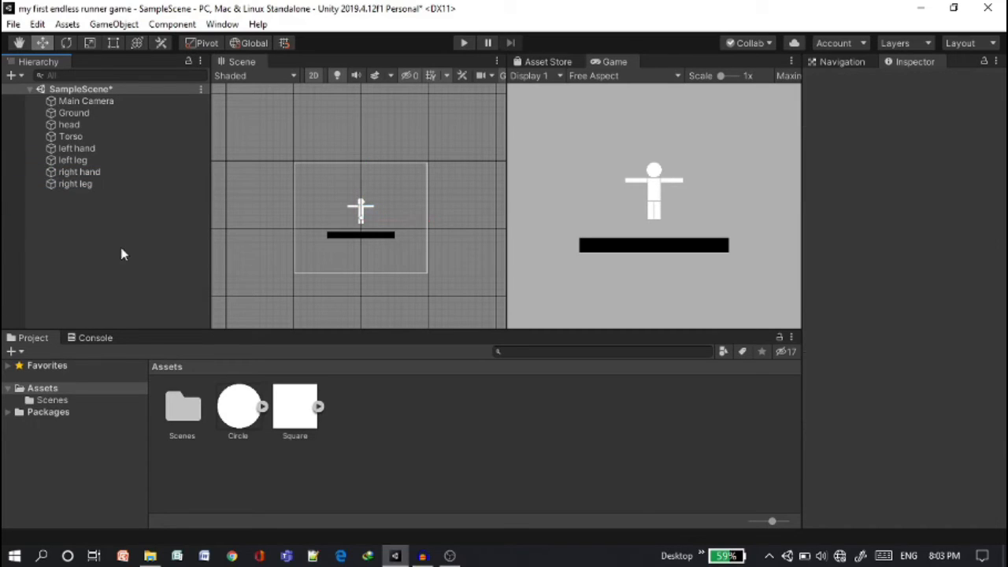
- Add a Hinge Joint 2D to the head, both hands and both legs, with the Torso as connected rigid body
{"action": "left_click", "coordinate": [129, 126]}
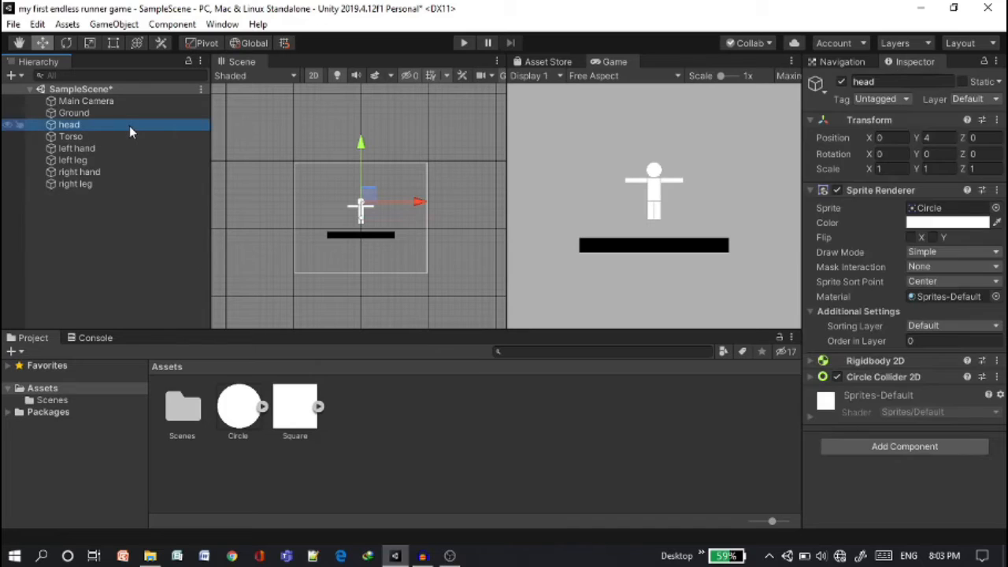
{"action": "left_click", "coordinate": [134, 189], "text": "shift"}
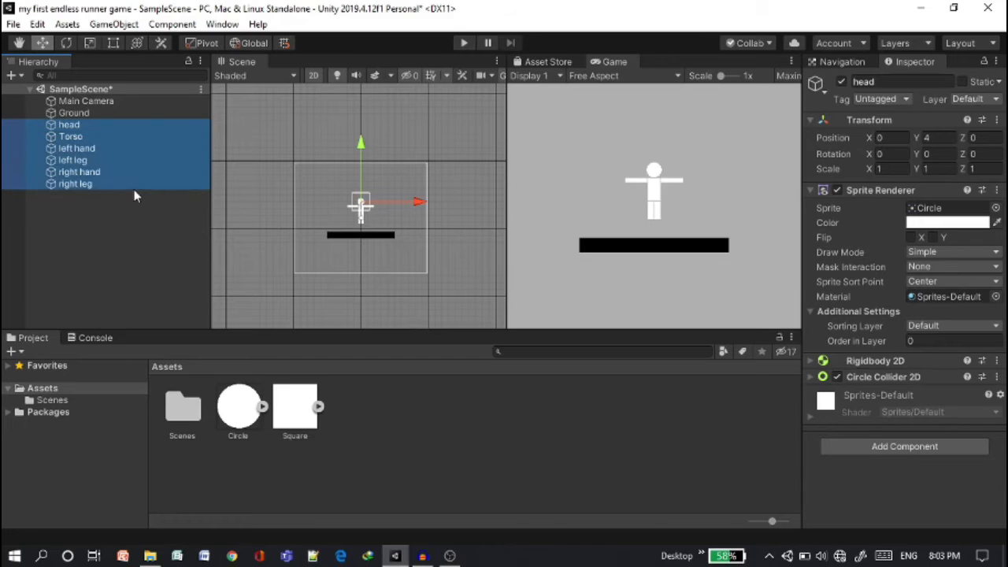
{"action": "left_click", "coordinate": [126, 137], "text": "ctrl"}
{"action": "left_click", "coordinate": [922, 453]}
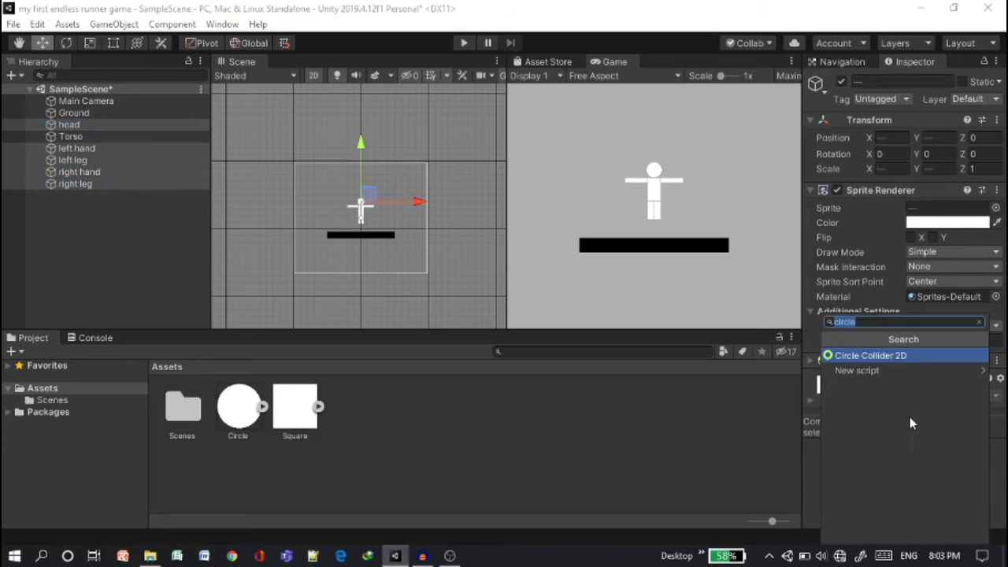
{"action": "type", "text": "hin"}
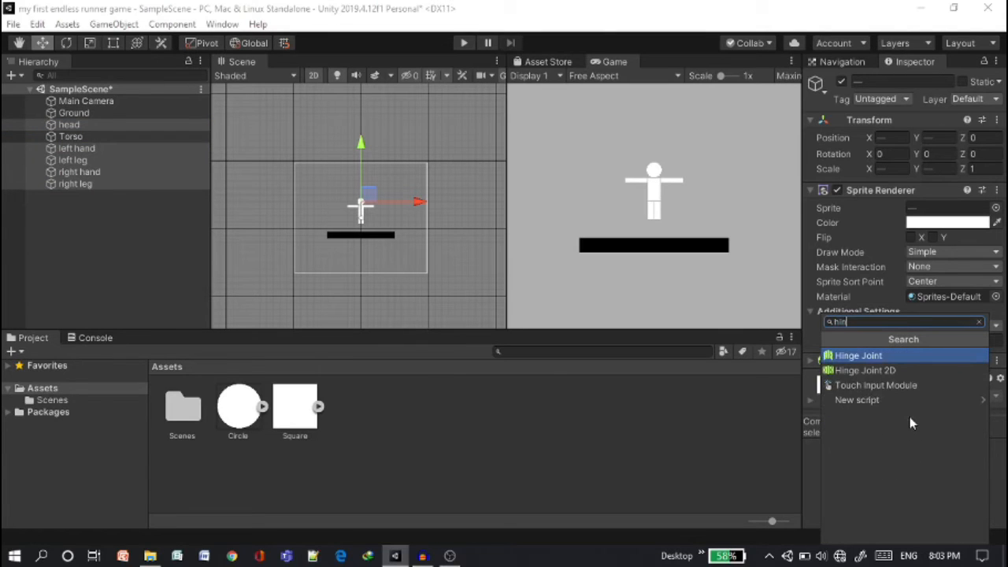
{"action": "type", "text": "ge"}
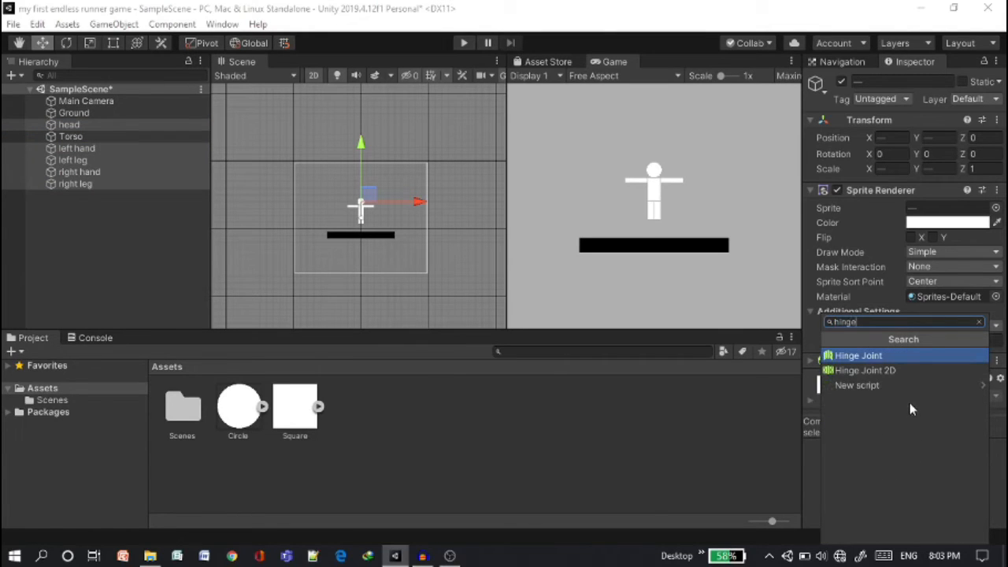
{"action": "left_click", "coordinate": [916, 370]}
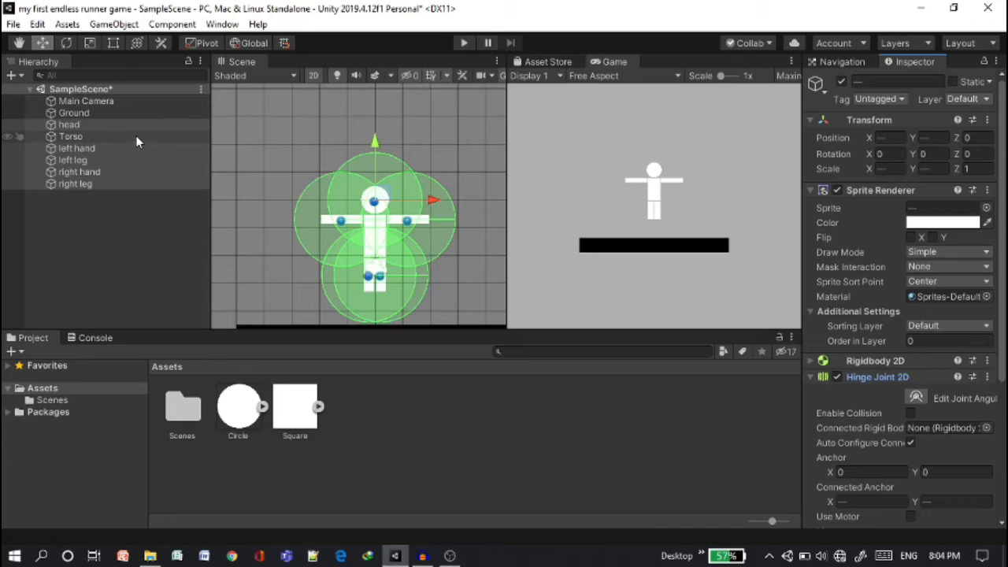
{"action": "left_click_drag", "start_coordinate": [136, 137], "coordinate": [941, 435]}
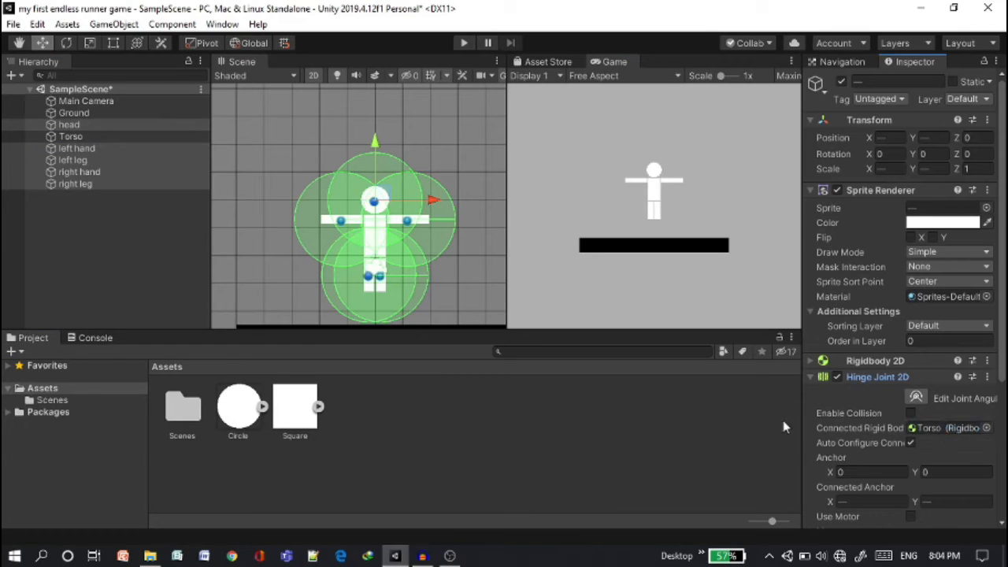
{"action": "left_click_drag", "start_coordinate": [803, 415], "coordinate": [833, 411]}
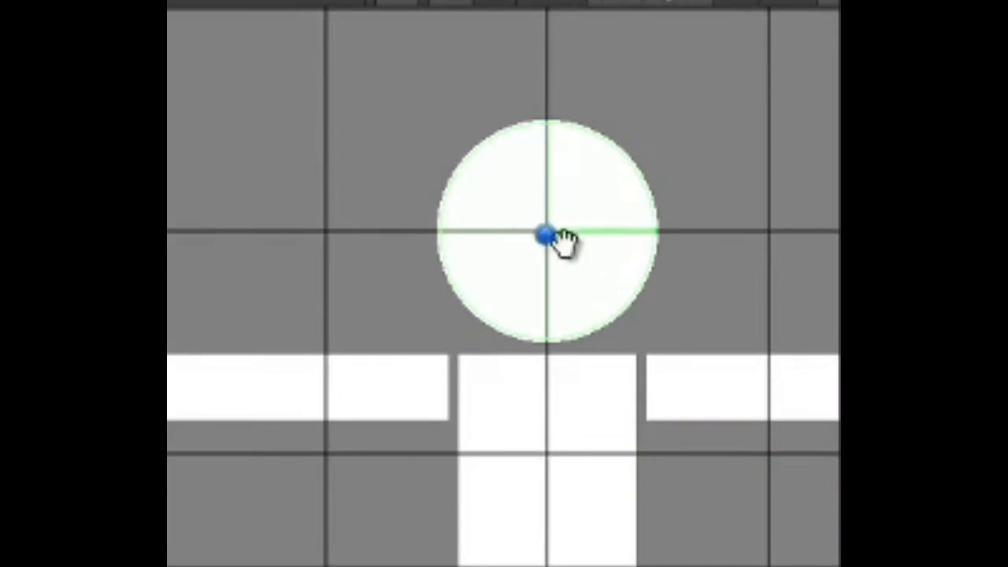
- Move the head's hinge anchor down to the neck and the left hand's anchors to its shoulder, just inside the torso
{"action": "left_click_drag", "start_coordinate": [548, 238], "coordinate": [543, 349]}
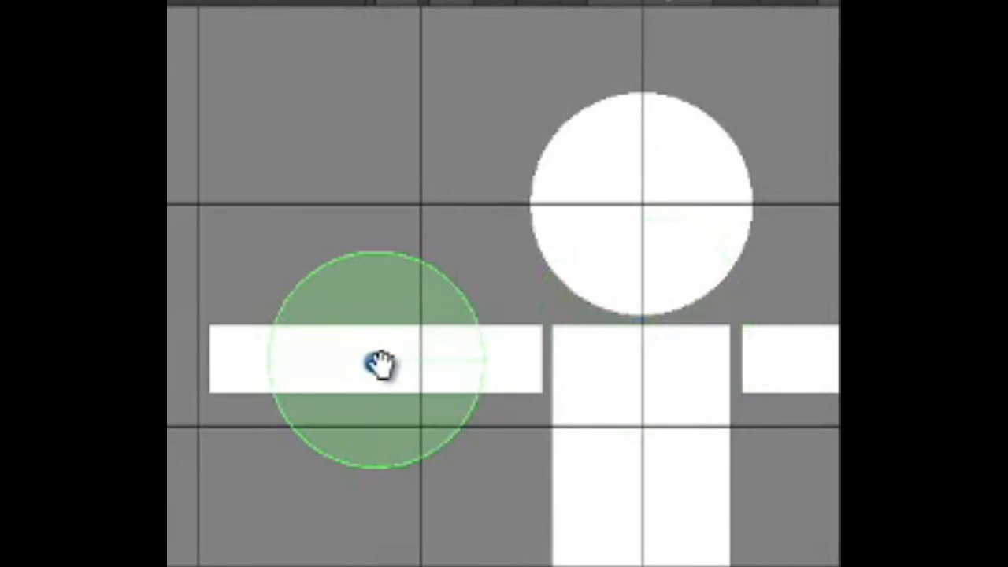
{"action": "left_click_drag", "start_coordinate": [383, 364], "coordinate": [560, 368]}
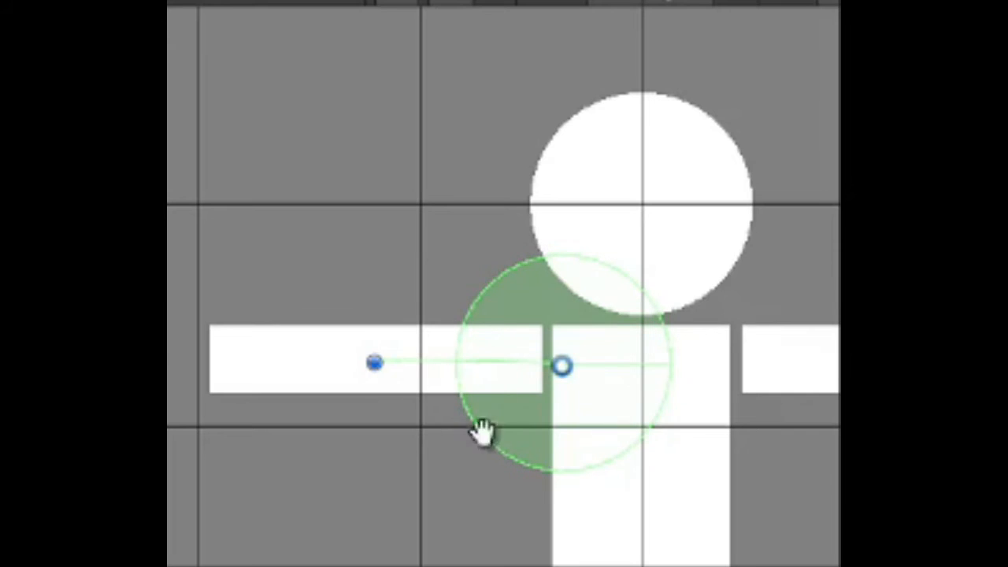
{"action": "left_click_drag", "start_coordinate": [377, 362], "coordinate": [563, 366]}
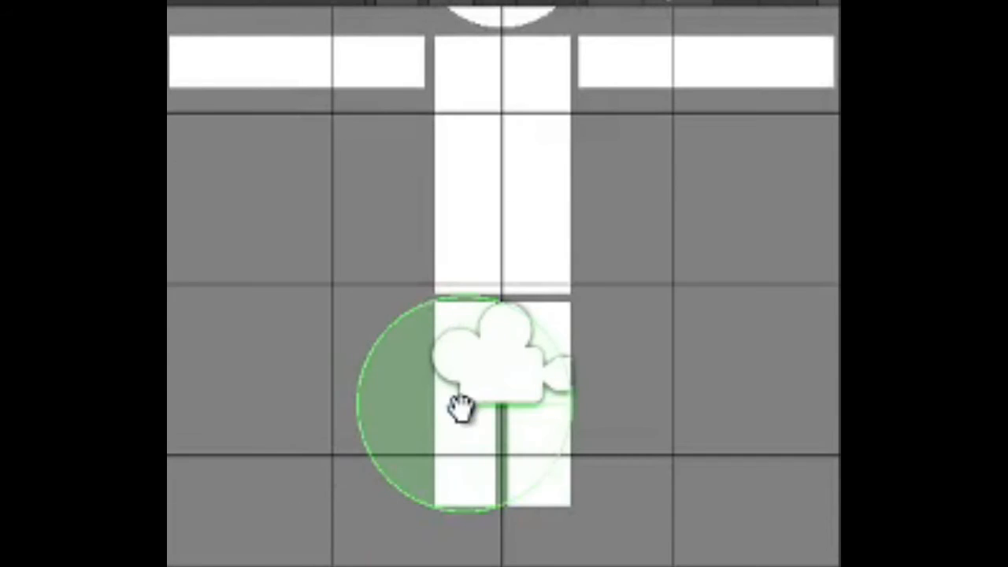
- Move the right hand's hinge anchor to its shoulder, just inside the torso's edge, mirroring the left hand's anchor
{"action": "left_click_drag", "start_coordinate": [462, 410], "coordinate": [576, 66]}
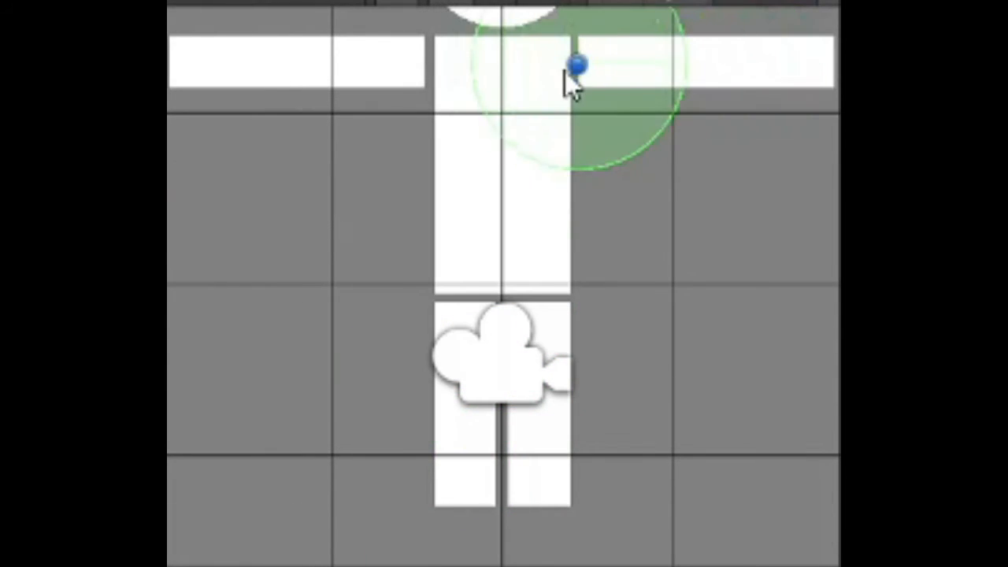
{"action": "scroll", "coordinate": [567, 70], "scroll_direction": "up", "scroll_amount": 5}
{"action": "middle_click_drag", "start_coordinate": [589, 63], "coordinate": [603, 258]}
{"action": "left_click_drag", "start_coordinate": [602, 257], "coordinate": [563, 256]}
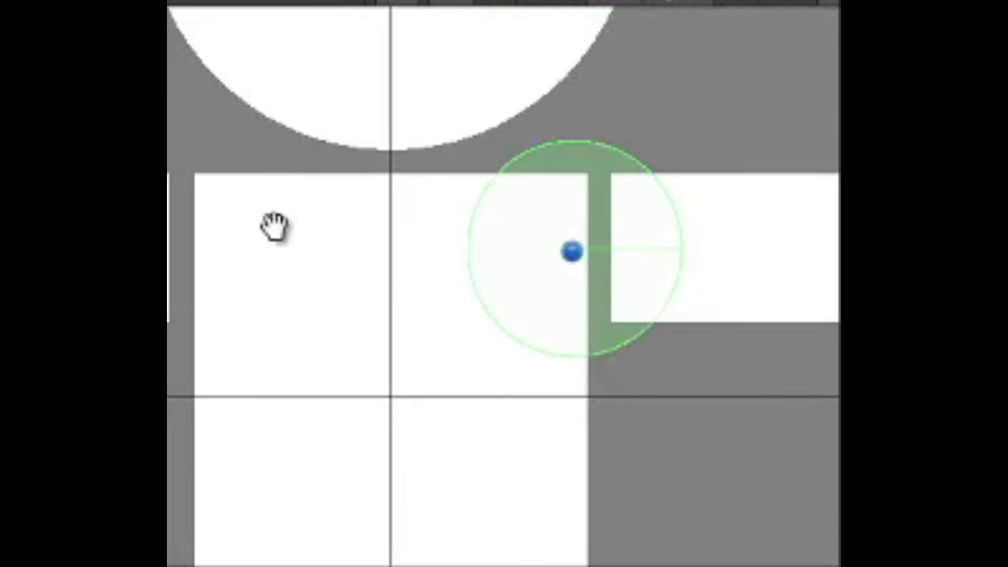
{"action": "middle_click_drag", "start_coordinate": [273, 228], "coordinate": [606, 214]}
{"action": "scroll", "coordinate": [740, 321], "scroll_direction": "down", "scroll_amount": 4}
{"action": "middle_click_drag", "start_coordinate": [748, 401], "coordinate": [511, 329]}
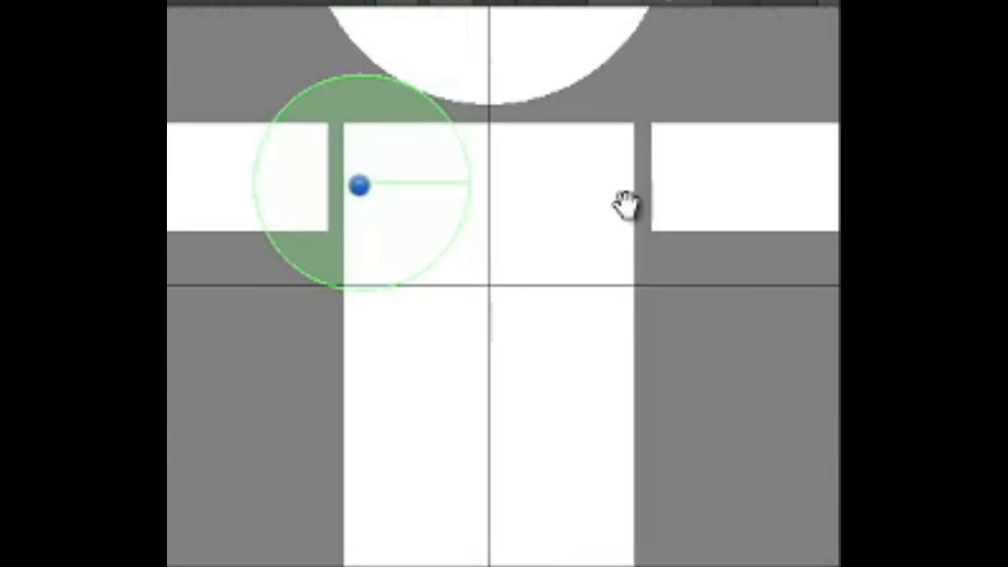
{"action": "middle_click_drag", "start_coordinate": [690, 454], "coordinate": [677, 32]}
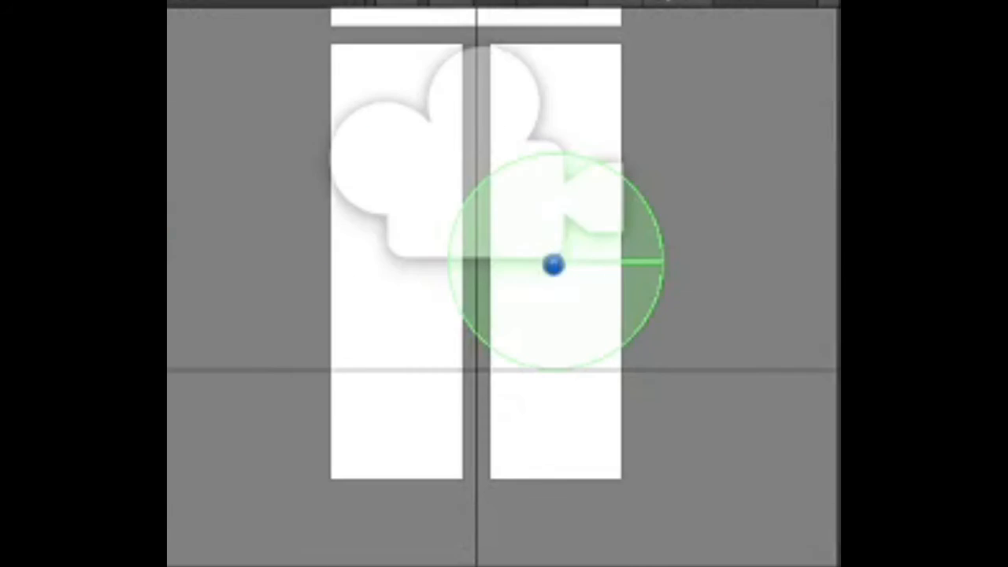
- Move the right leg's hinge anchor up to its hip, at the lower edge of the torso
{"action": "middle_click_drag", "start_coordinate": [564, 269], "coordinate": [564, 386]}
{"action": "left_click_drag", "start_coordinate": [565, 378], "coordinate": [563, 159]}
{"action": "middle_click_drag", "start_coordinate": [570, 161], "coordinate": [565, 205]}
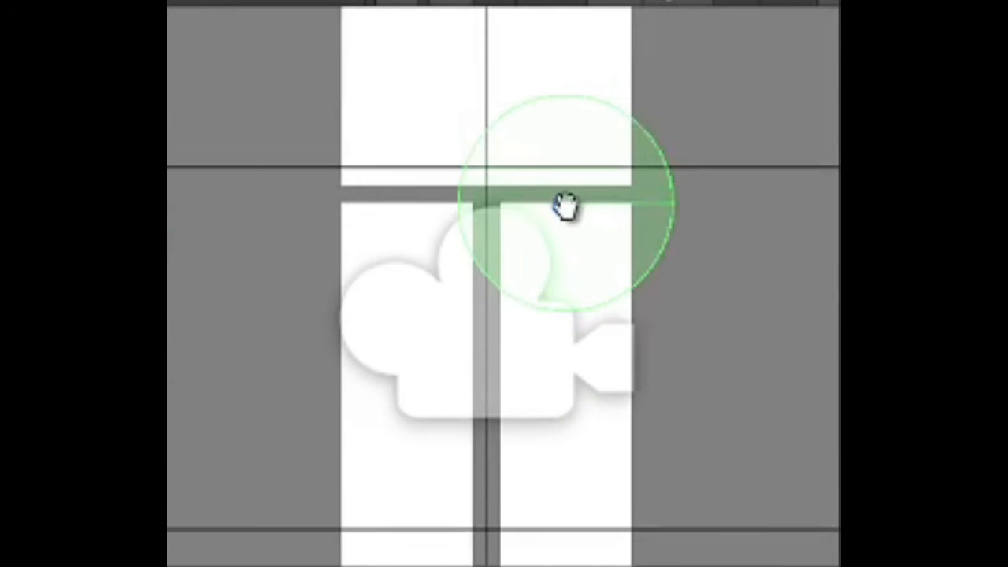
{"action": "left_click_drag", "start_coordinate": [565, 204], "coordinate": [568, 188]}
{"action": "left_click_drag", "start_coordinate": [621, 168], "coordinate": [607, 286]}
{"action": "scroll", "coordinate": [682, 198], "scroll_direction": "down", "scroll_amount": 5}
{"action": "left_click_drag", "start_coordinate": [683, 197], "coordinate": [611, 367]}
{"action": "scroll", "coordinate": [617, 336], "scroll_direction": "down", "scroll_amount": 1}
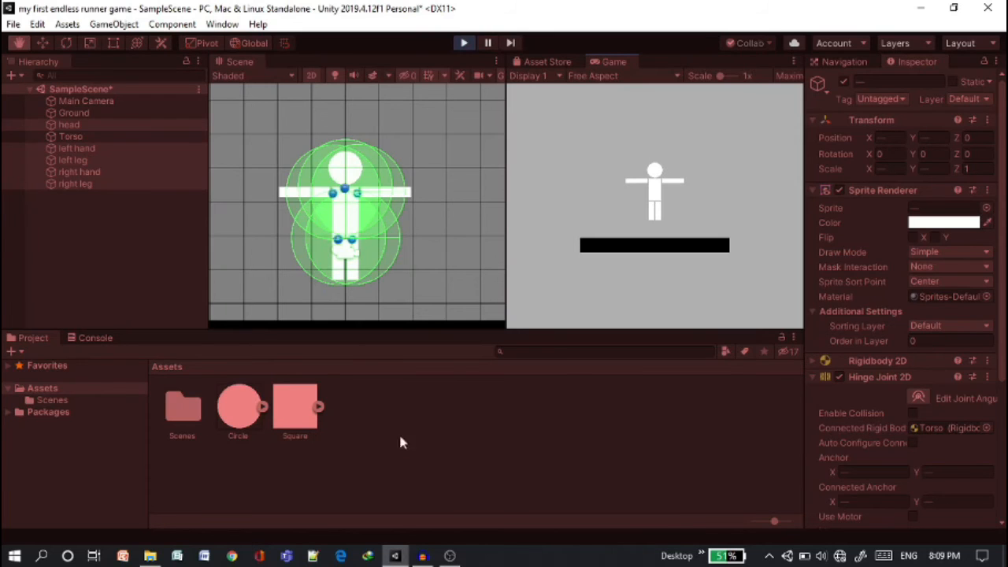
- Test the ragdoll's physics in Play mode by moving the Torso around above the ground, and stop the simulation
{"action": "scroll", "coordinate": [455, 270], "scroll_direction": "down", "scroll_amount": 3}
{"action": "left_click_drag", "start_coordinate": [455, 270], "coordinate": [449, 161]}
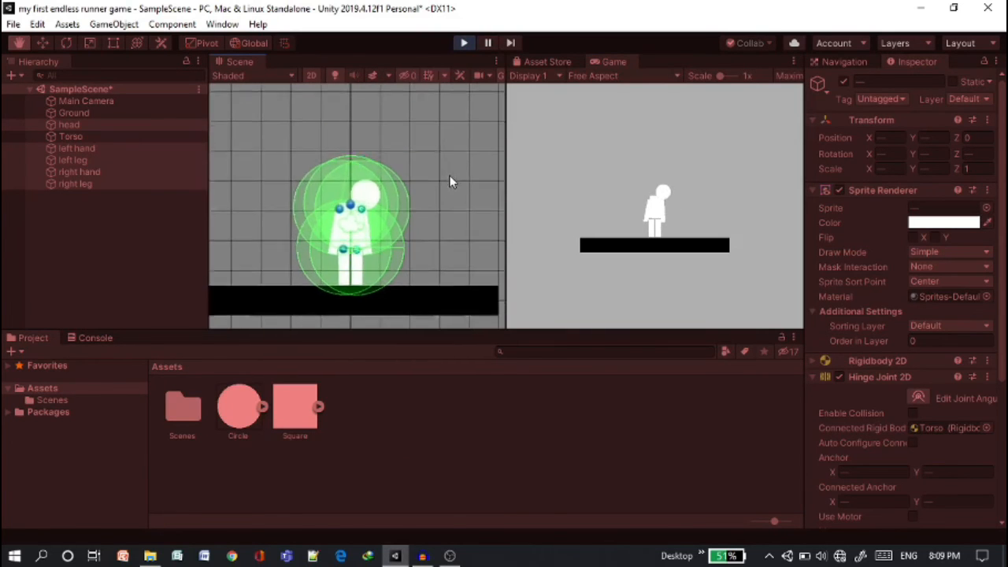
{"action": "left_click", "coordinate": [139, 137]}
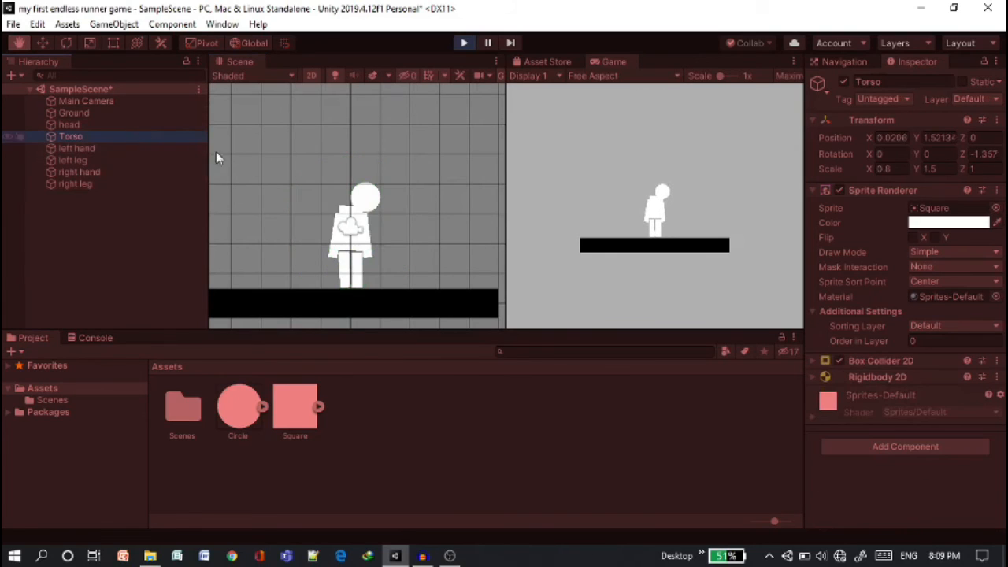
{"action": "left_click", "coordinate": [42, 42]}
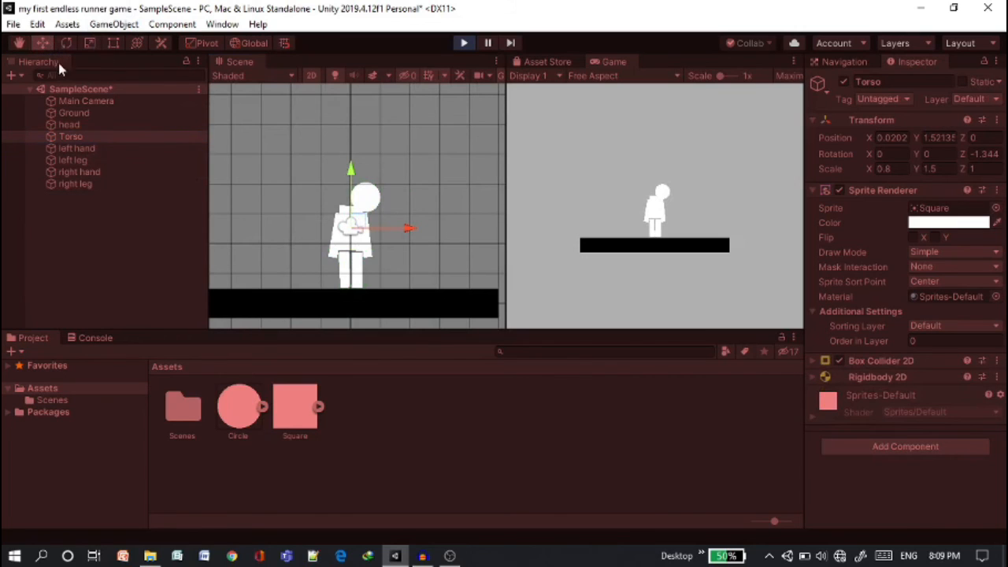
{"action": "left_click_drag", "start_coordinate": [357, 228], "coordinate": [267, 146]}
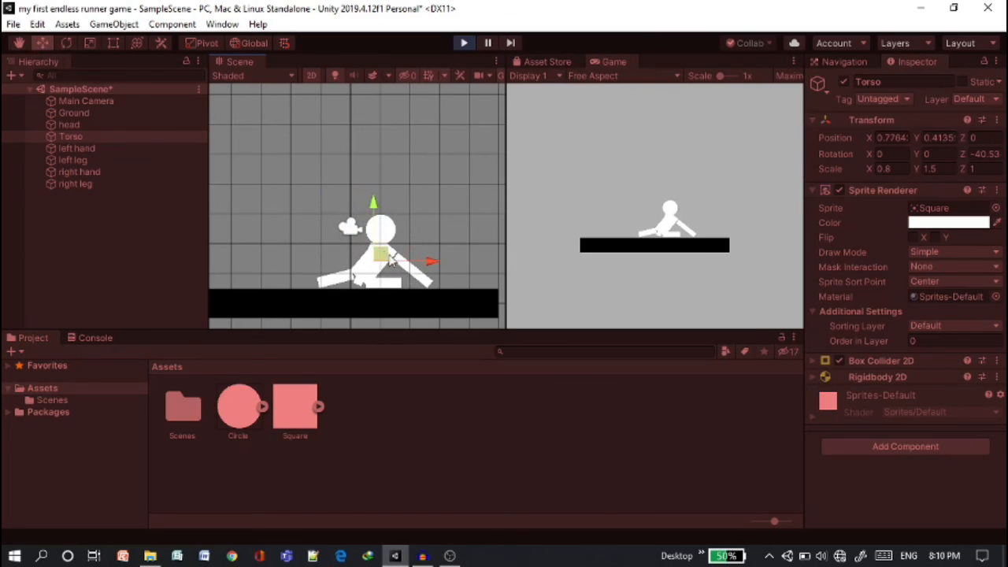
{"action": "left_click", "coordinate": [464, 43]}
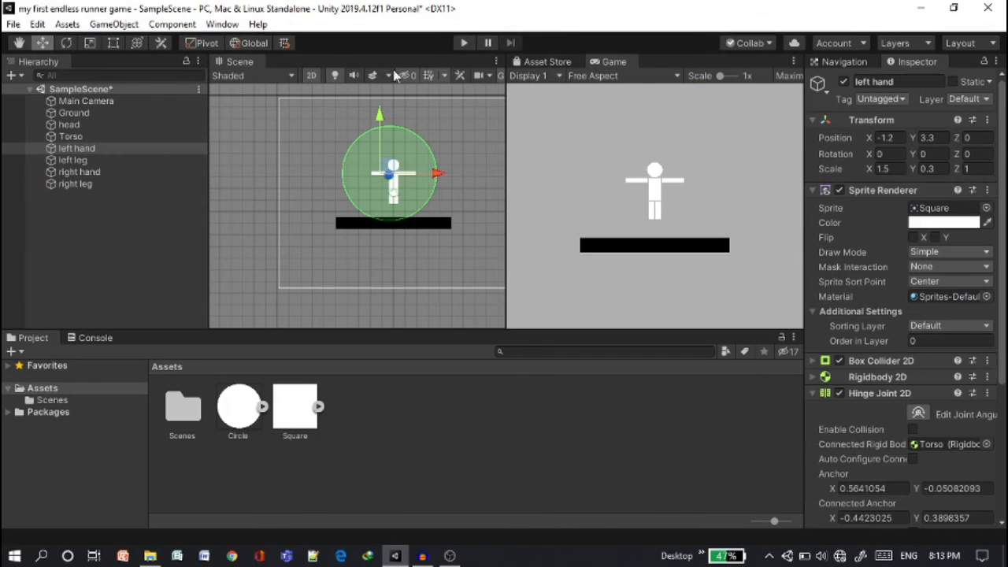
- Run the scene again and swing the ragdoll through the air by its left hand to test the joints
{"action": "left_click", "coordinate": [464, 42]}
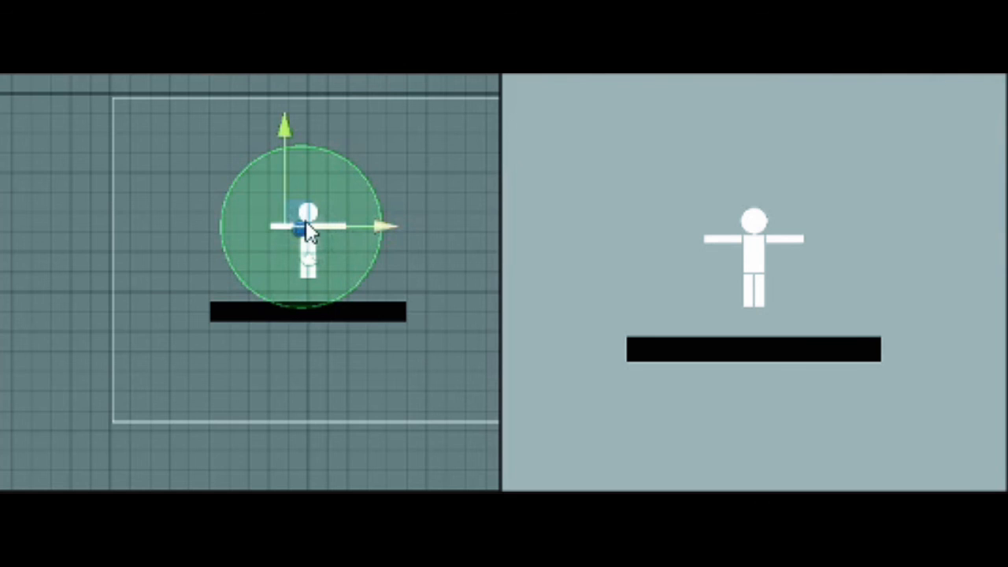
{"action": "left_click_drag", "start_coordinate": [315, 236], "coordinate": [297, 126]}
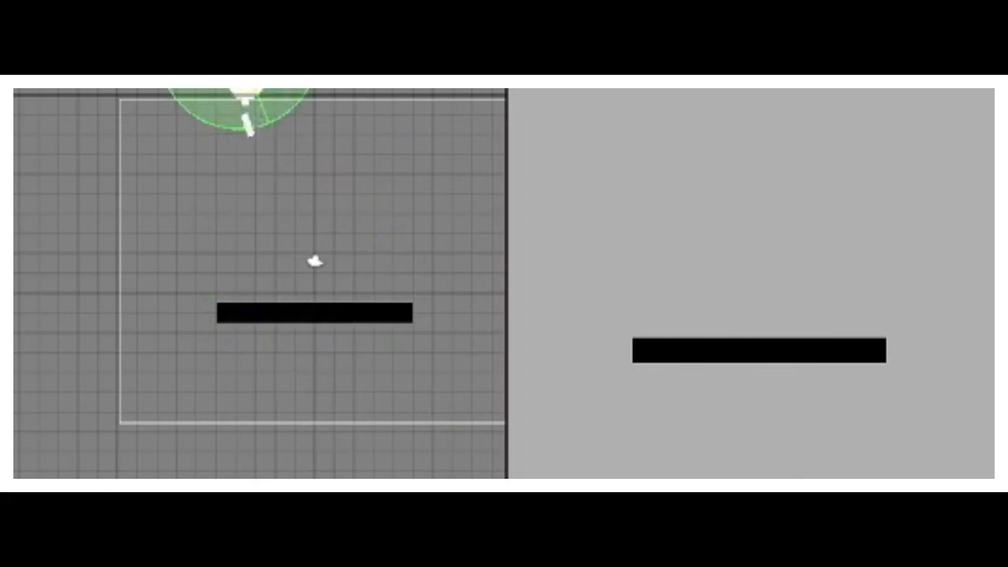
{"action": "left_click_drag", "start_coordinate": [256, 90], "coordinate": [342, 259]}
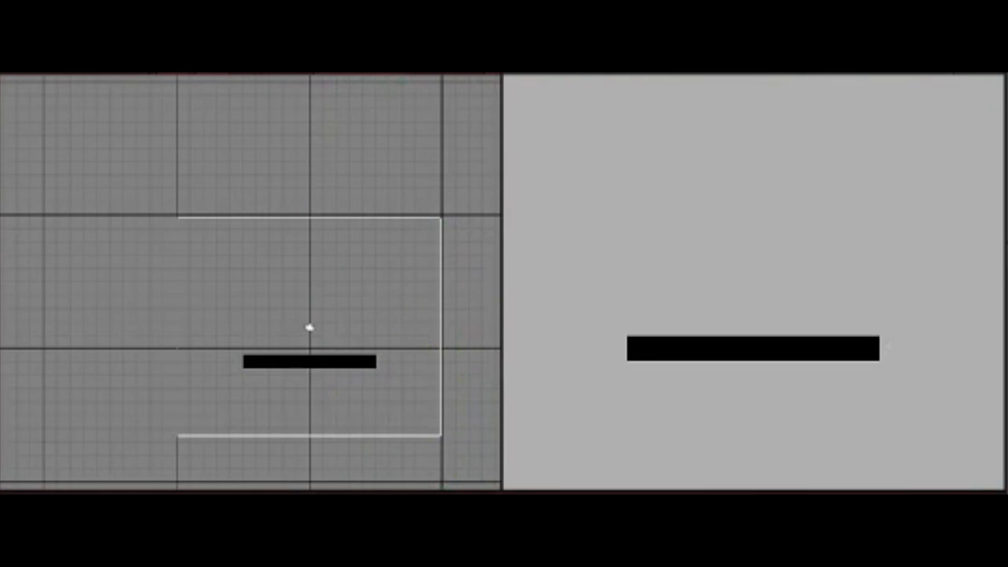